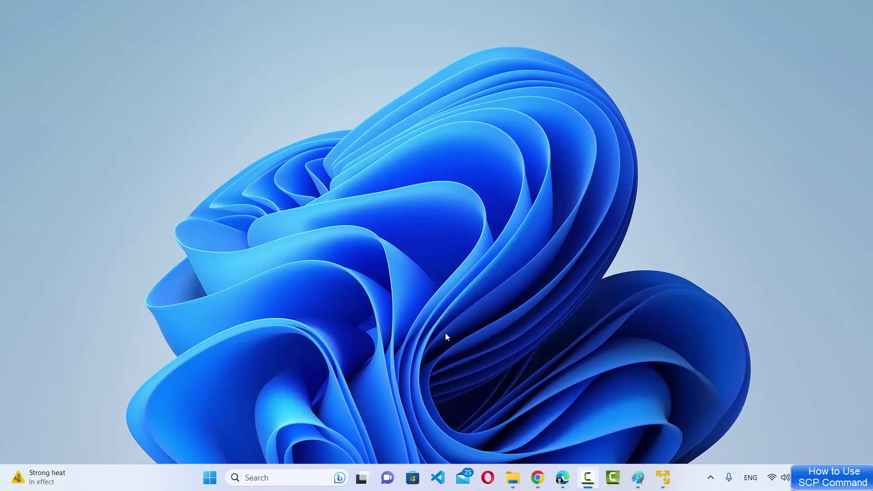
- Launch Windows PowerShell from a 'pow' search and tile it left of the Ubuntu VM window
left_click(549, 416)
left_click(315, 482)
type("pow")
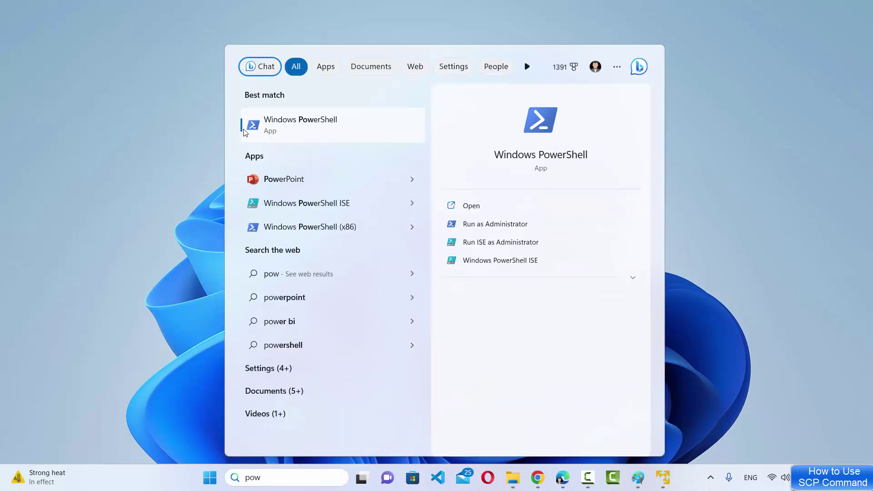
left_click(285, 132)
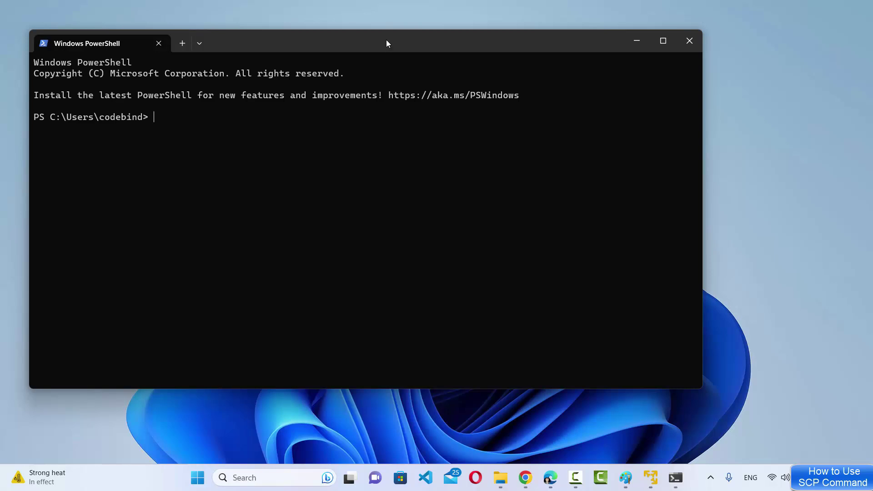
left_click_drag(387, 43, 5, 130)
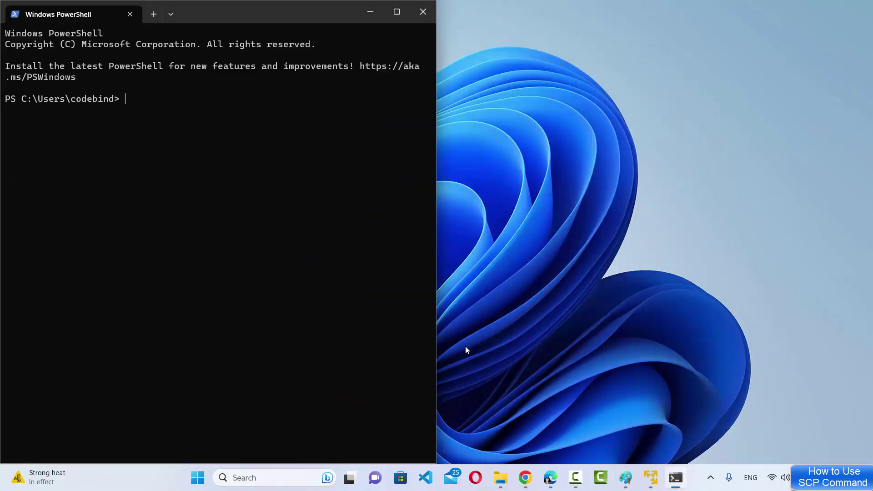
left_click(651, 477)
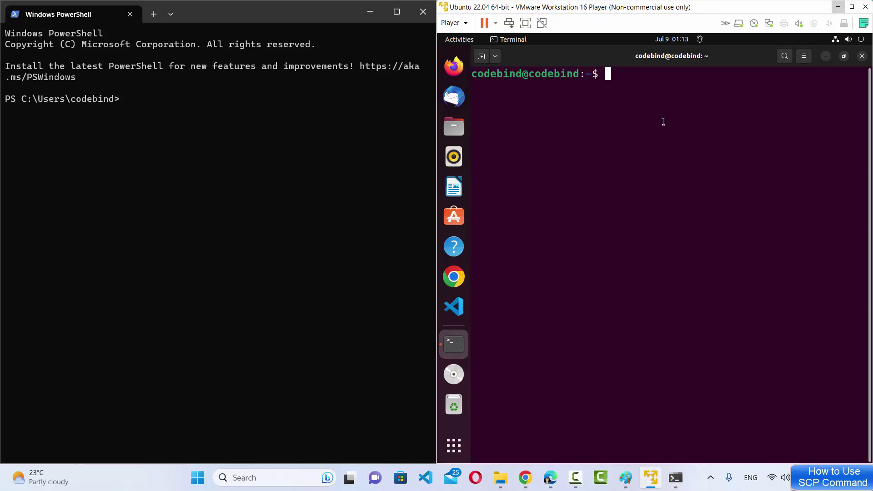
double_click(518, 75)
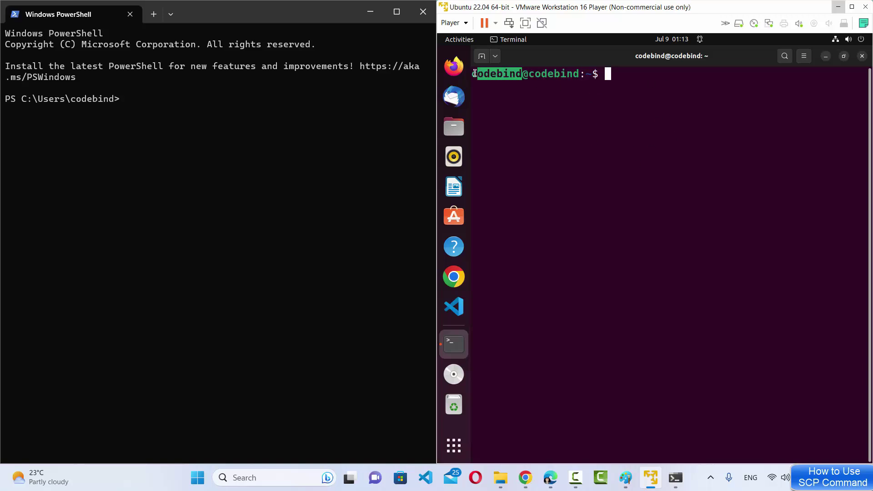
left_click(579, 128)
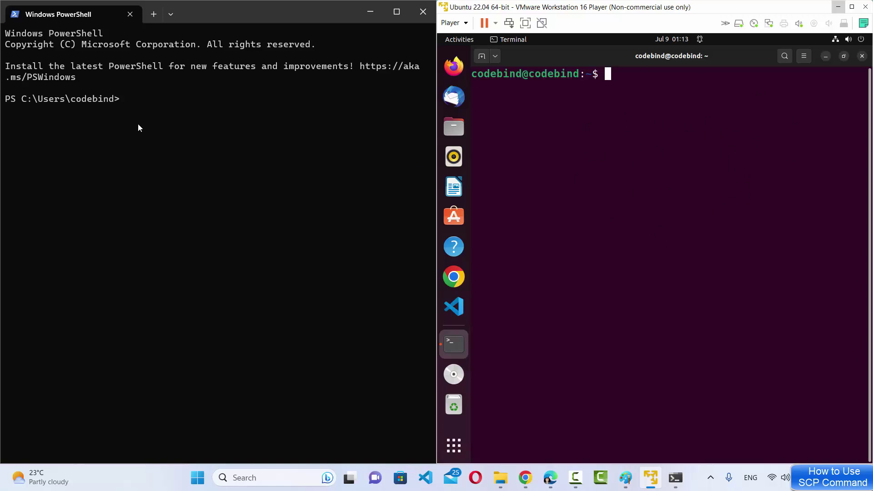
left_click(161, 91)
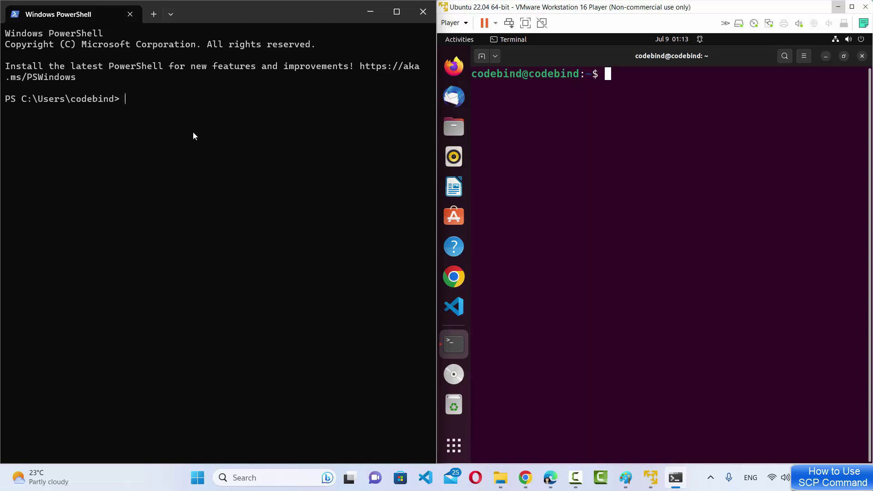
- Run scp in PowerShell to print its usage line, and highlight that usage text
type("scp")
key("Return")
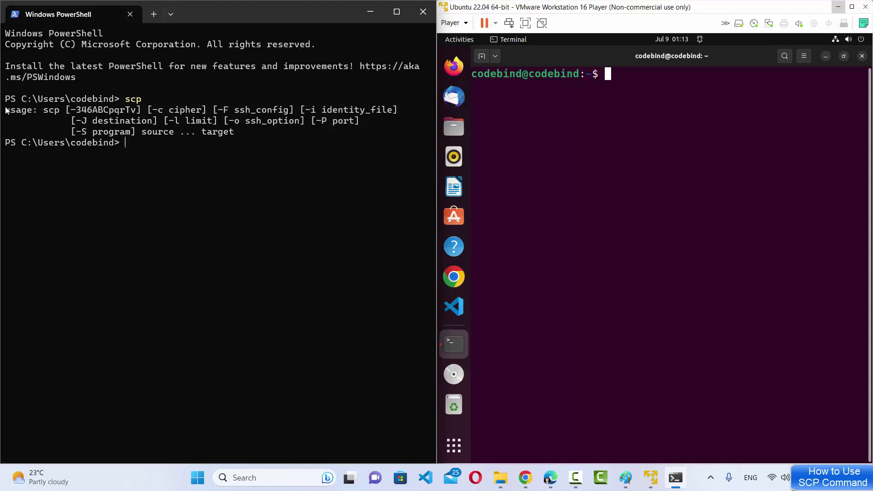
left_click_drag(8, 112, 239, 134)
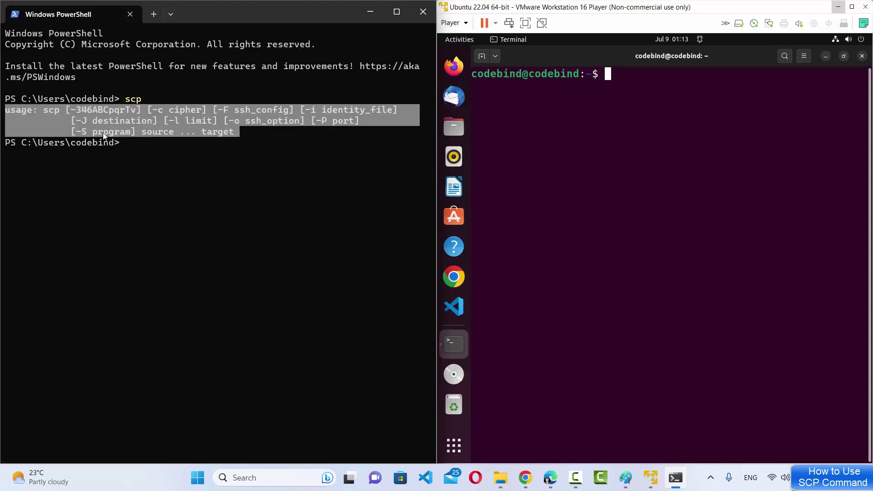
left_click(182, 138)
left_click_drag(236, 132, 6, 111)
left_click(160, 152)
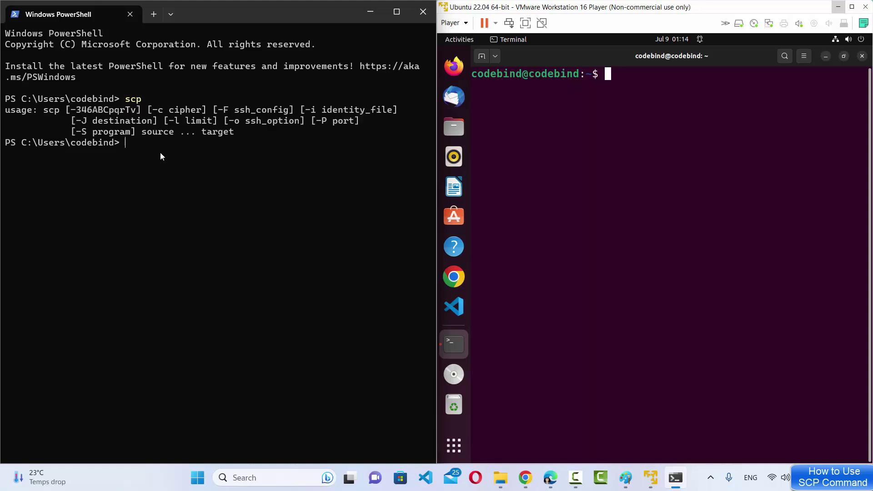
left_click(690, 132)
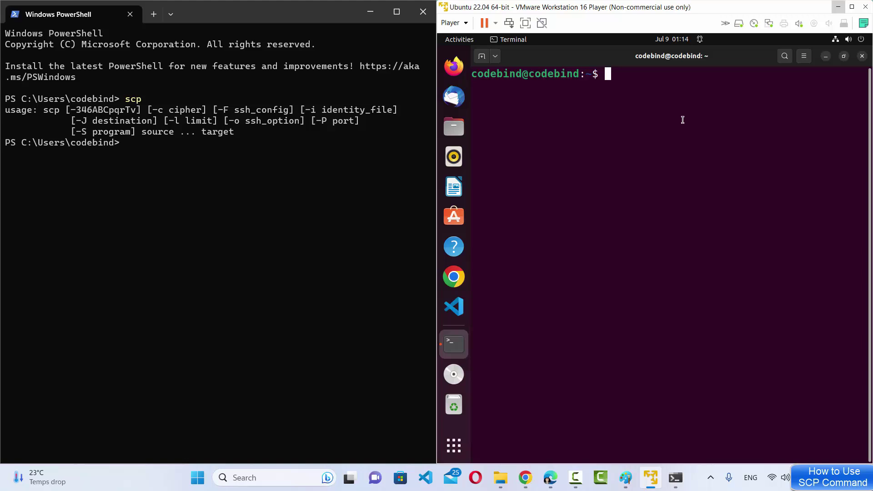
- Run ifconfig in the Ubuntu terminal and highlight the ens33 address 192.168.152.128
type("ifconfig")
key("Return")
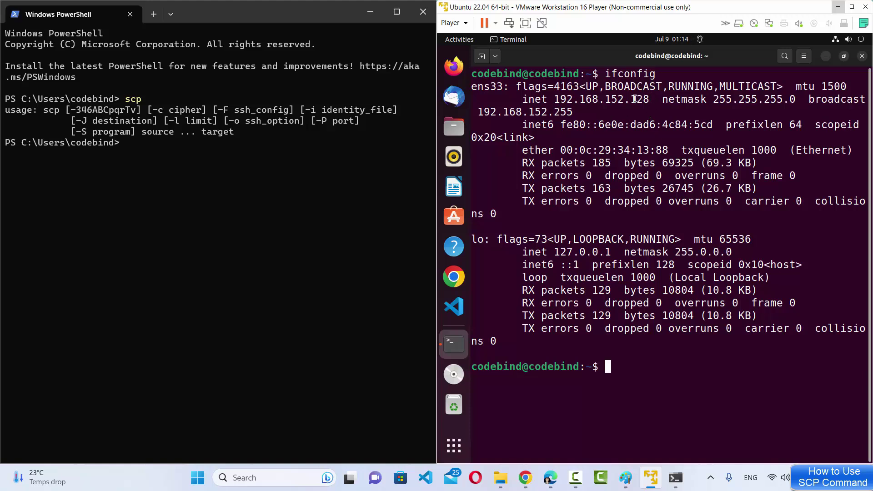
left_click_drag(649, 100, 560, 101)
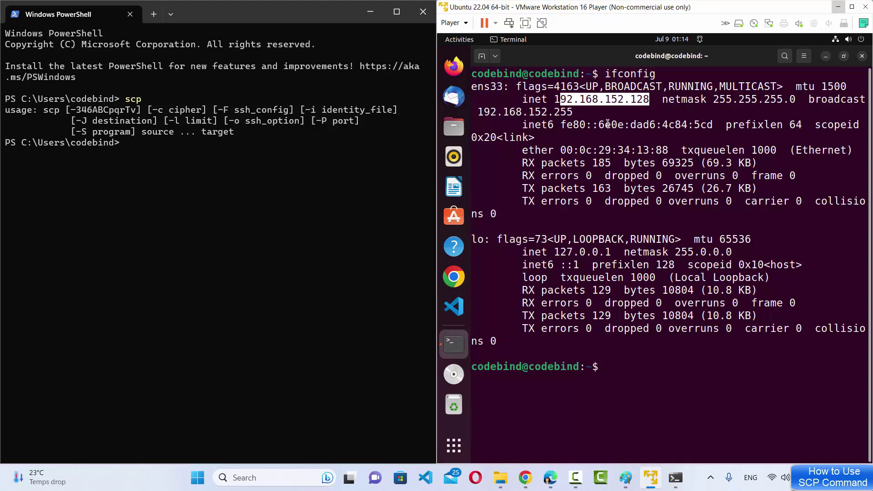
left_click(684, 189)
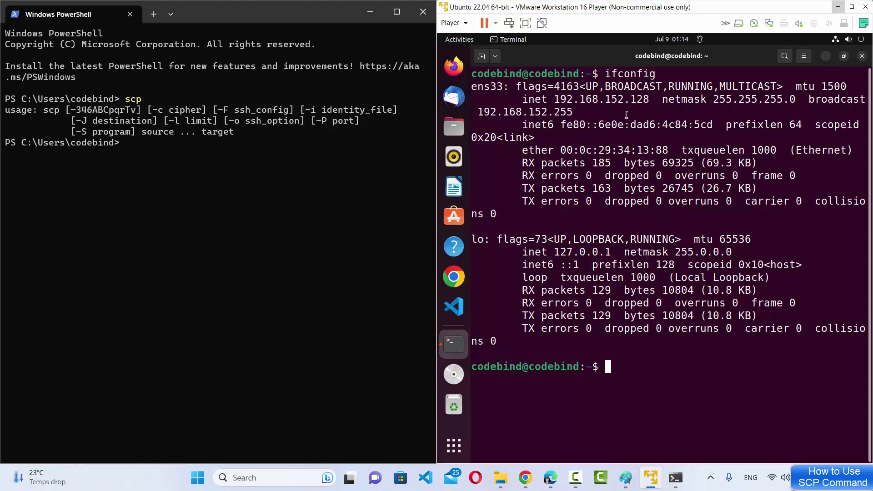
double_click(589, 97)
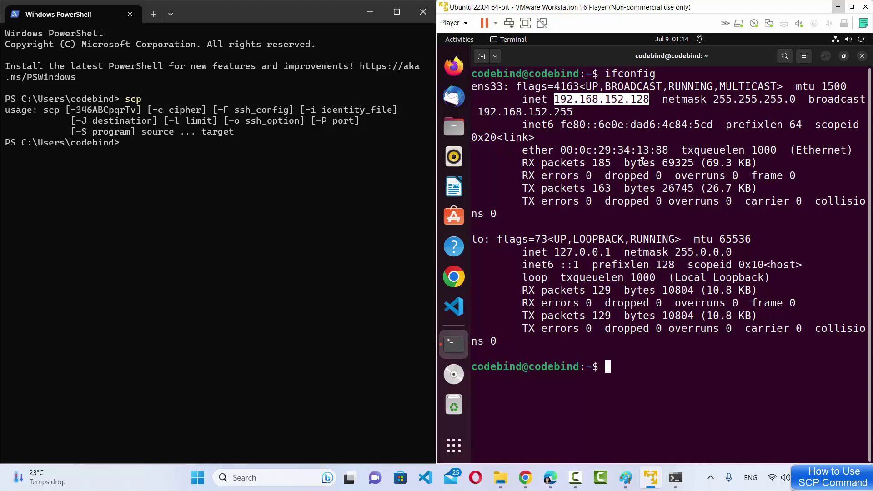
left_click_drag(651, 100, 555, 99)
mouse_move(522, 75)
left_mouse_down()
mouse_move(469, 75)
mouse_move(522, 75)
left_mouse_up()
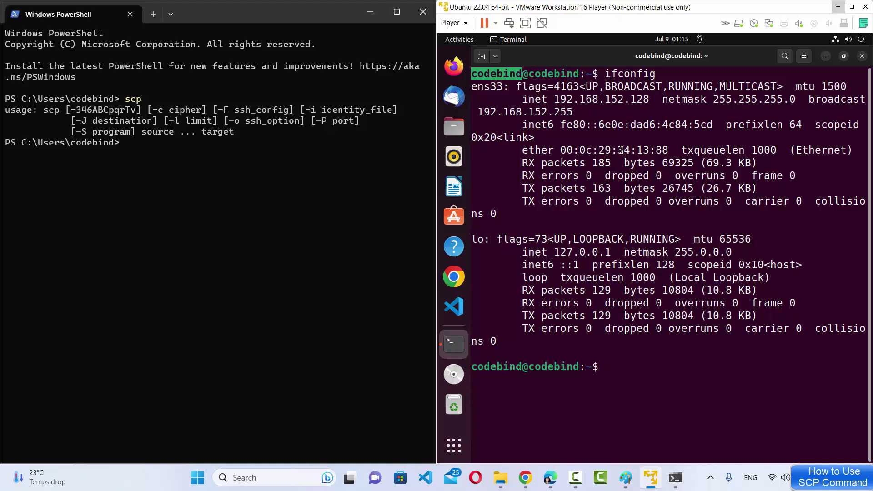
left_click_drag(520, 77, 483, 76)
double_click(598, 99)
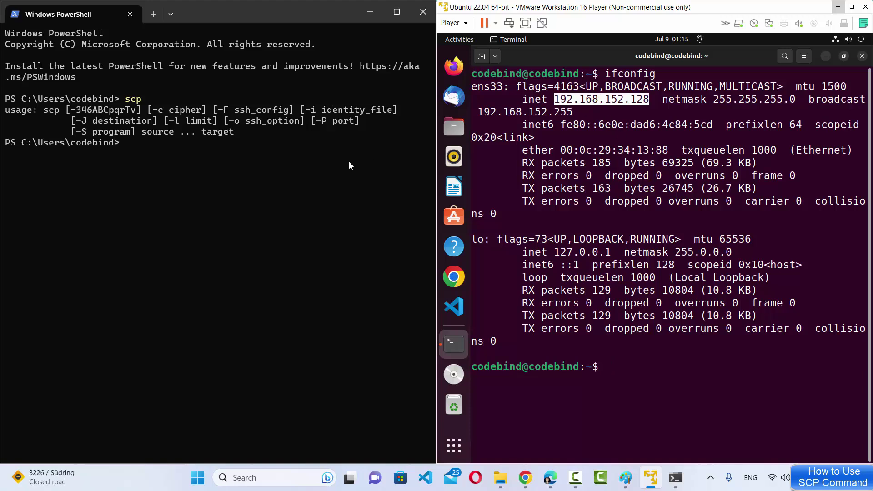
left_click(277, 169)
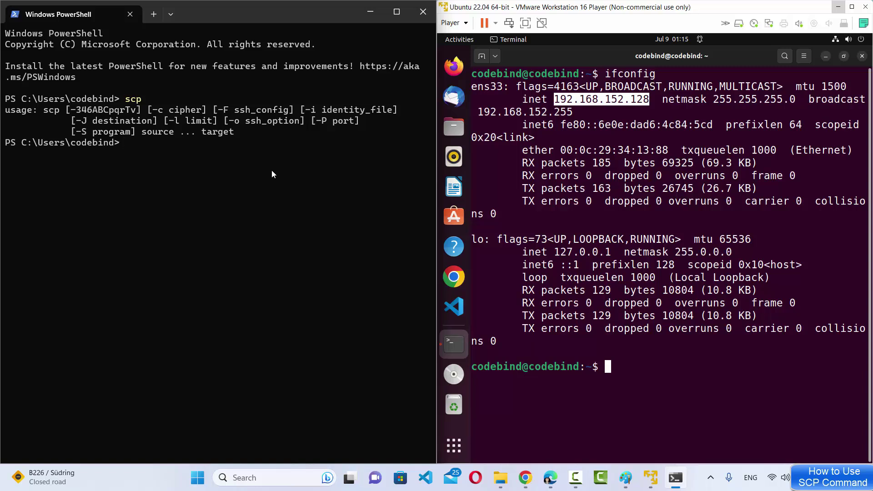
double_click(140, 153)
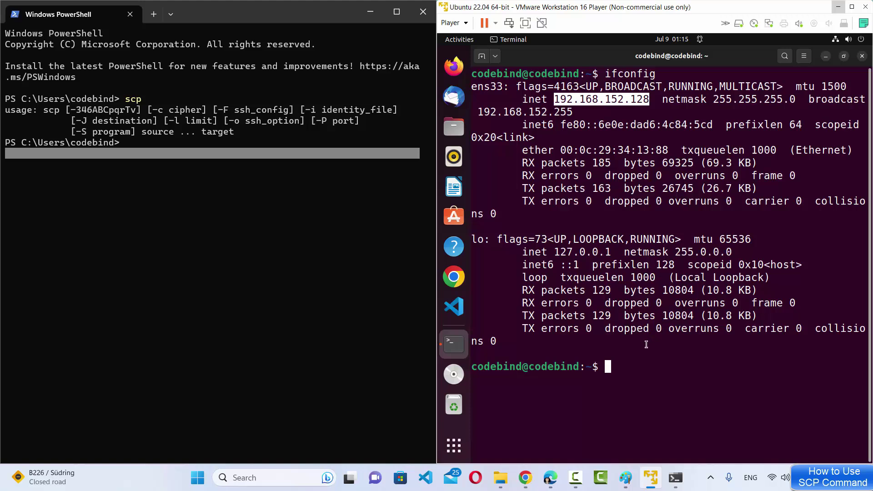
- Change PowerShell's working directory to the user's Pictures folder using Tab completion
left_click(135, 138)
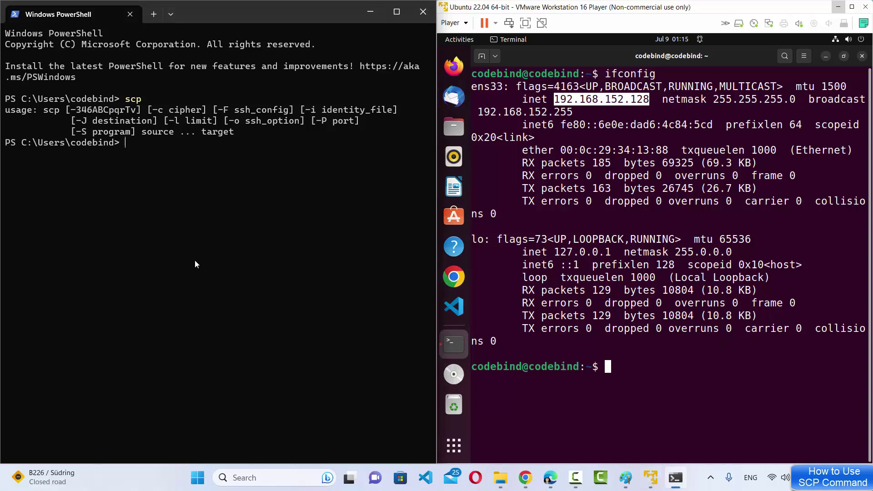
type("cd ")
type(".\\P")
key("Tab")
key("Return")
- List the Pictures folder, copying the Screenshots name and highlighting sample1.jpg
type("ls")
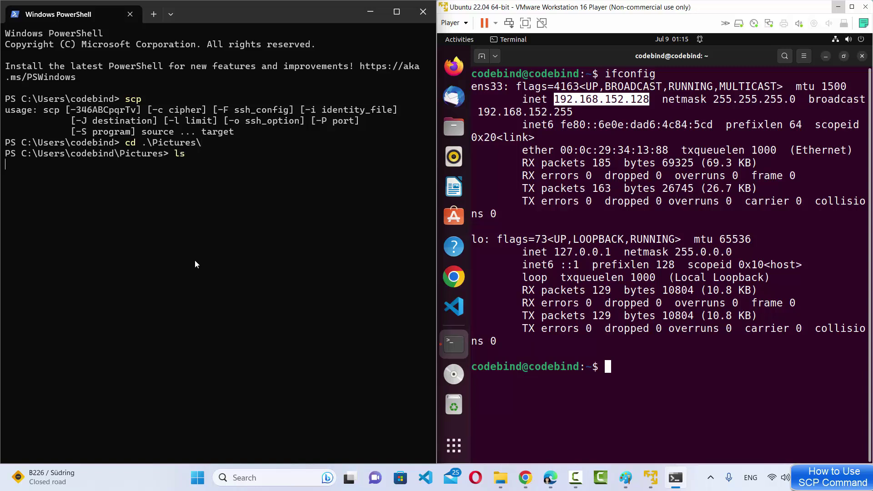
key("Return")
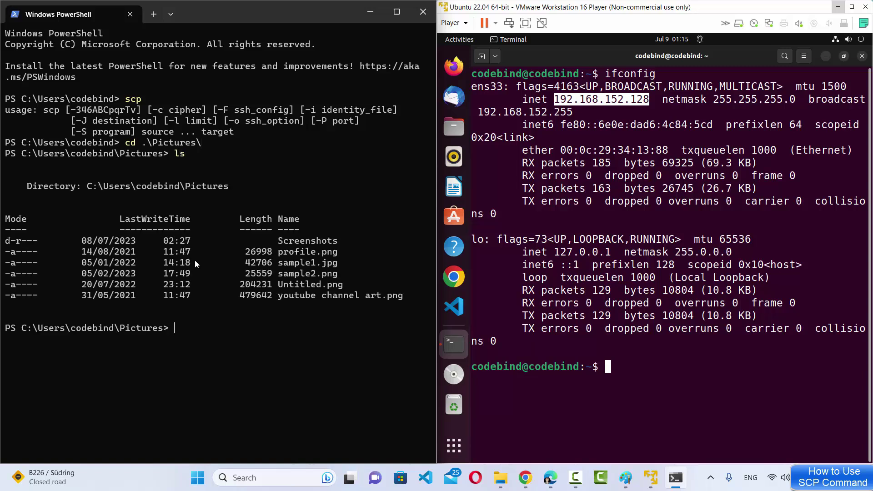
double_click(312, 241)
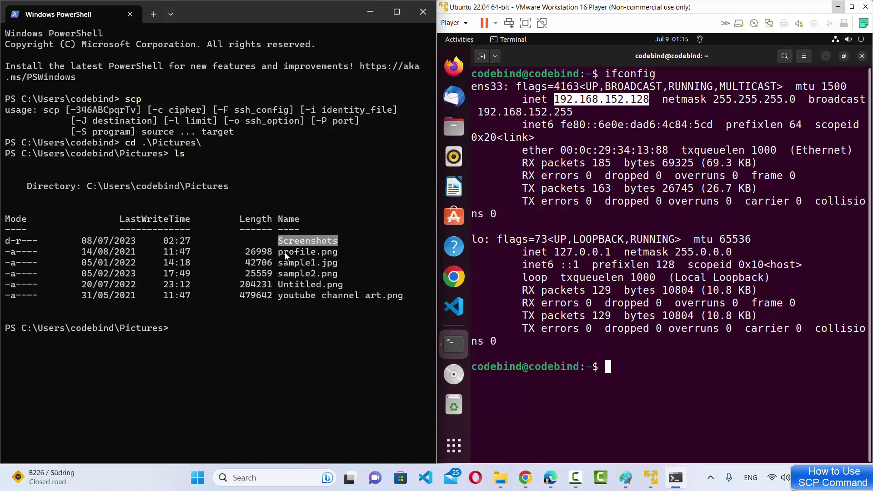
key("ctrl+c")
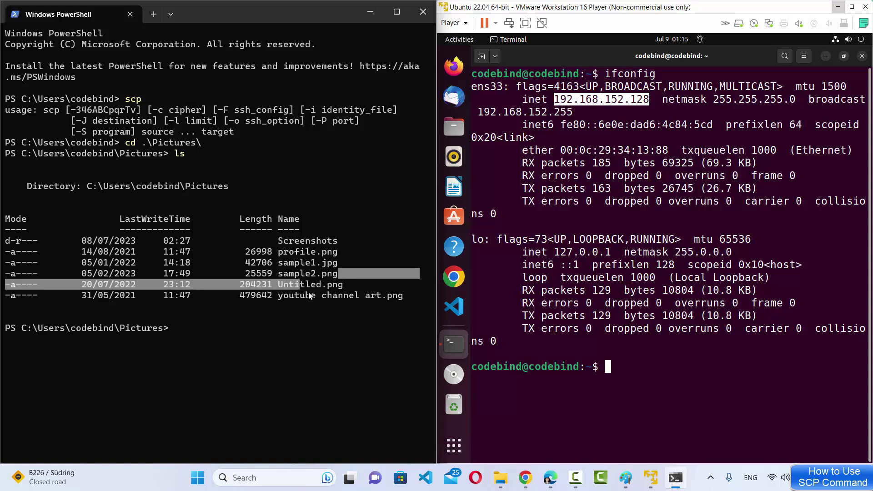
left_click_drag(313, 296, 337, 299)
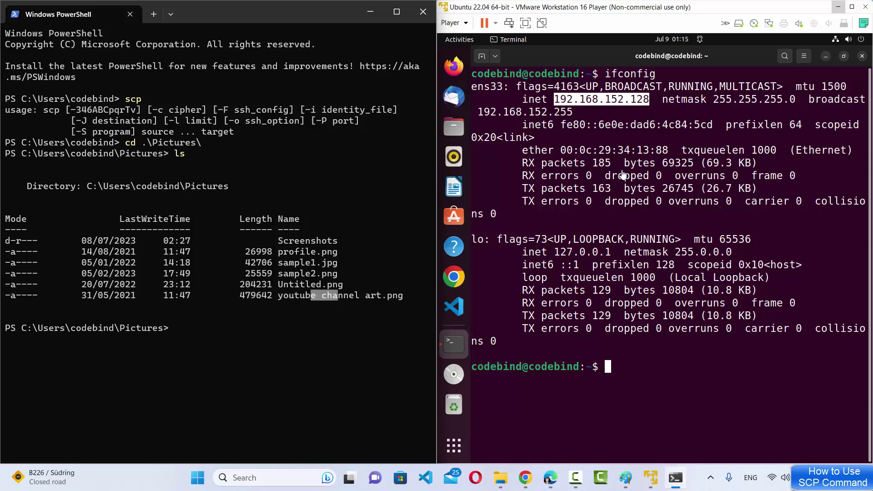
left_click(314, 268)
left_click_drag(279, 263, 328, 262)
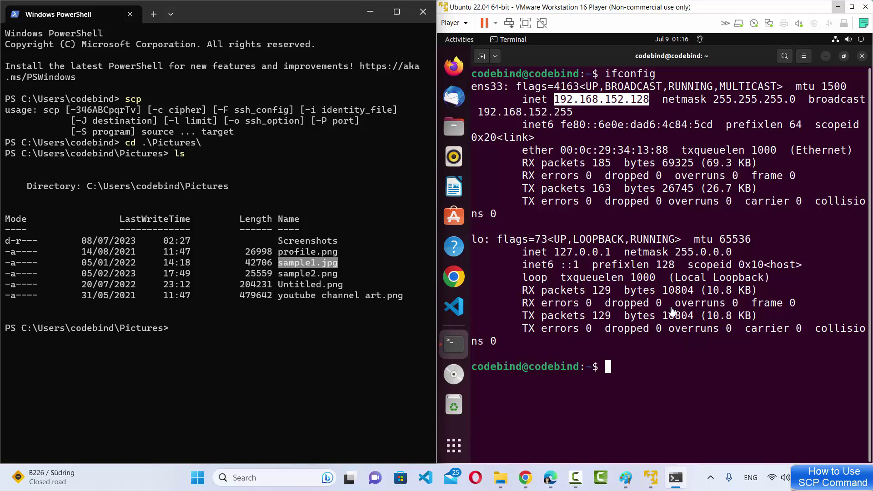
left_click(684, 333)
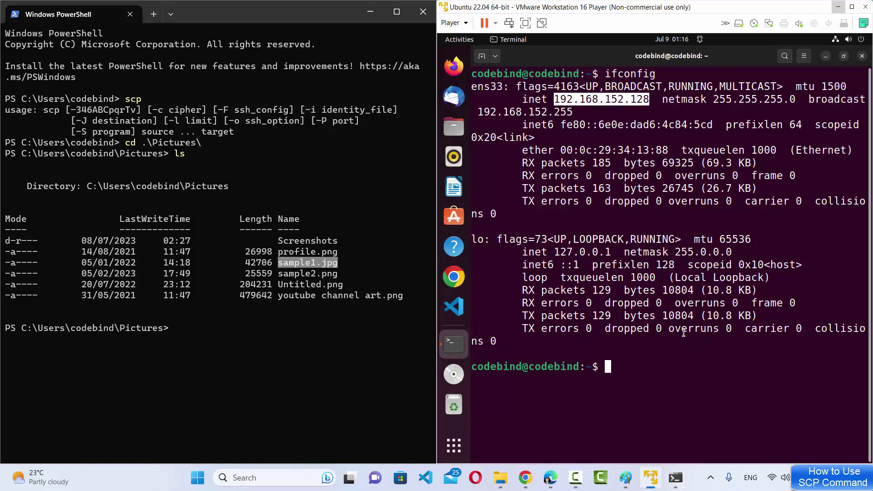
left_click(640, 378)
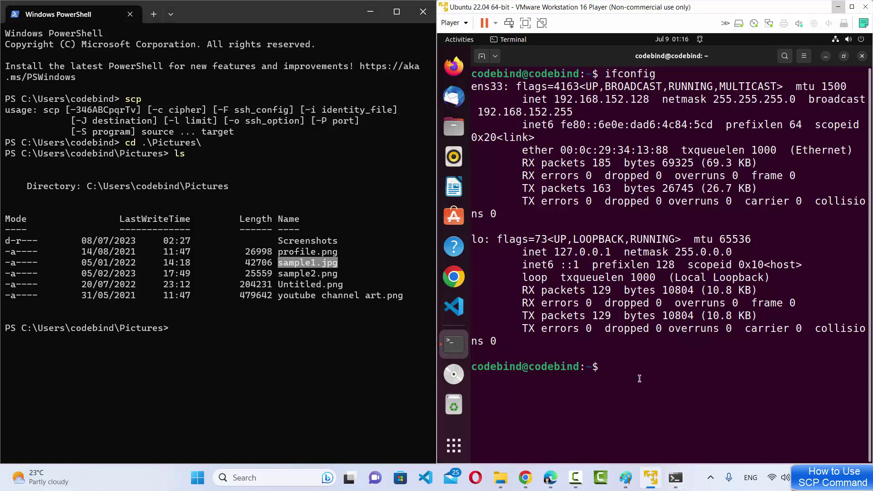
- Create a windows folder in the Ubuntu home directory and change into it
type("mkdir windows")
key("Return")
type("cd ")
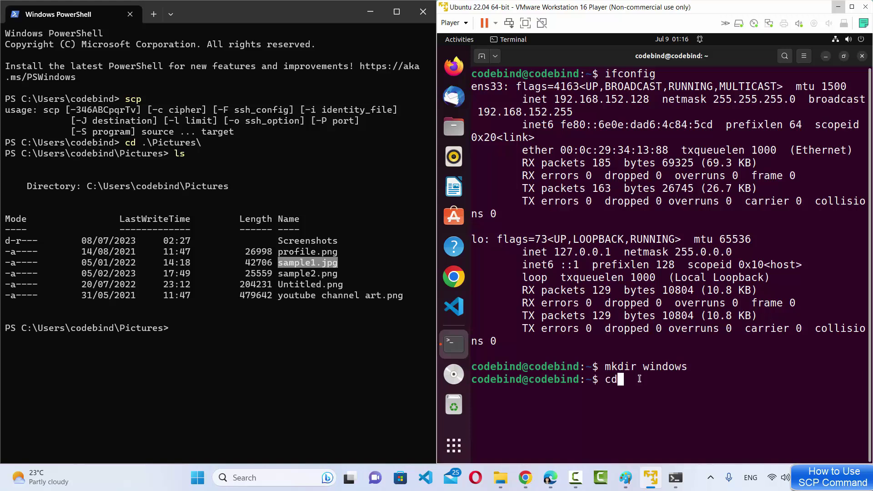
type("wi")
key("Tab")
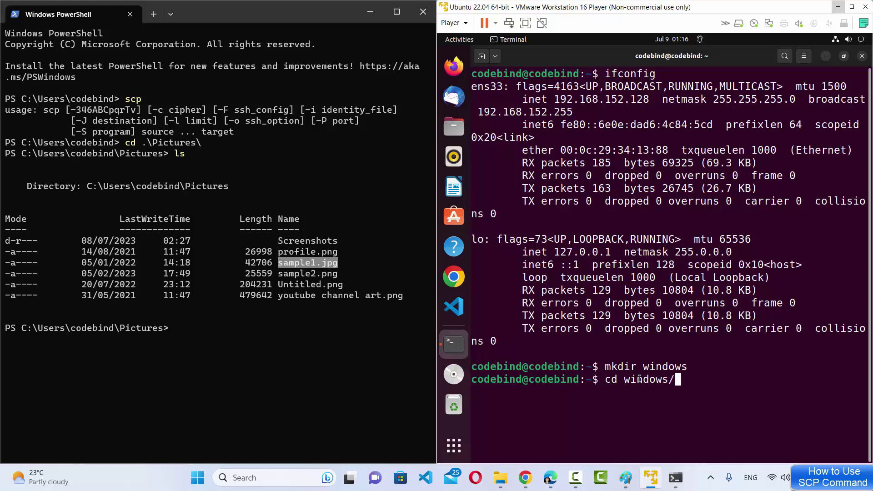
key("Return")
- List the ~/windows folder twice to confirm it is empty
type("ls")
key("Return")
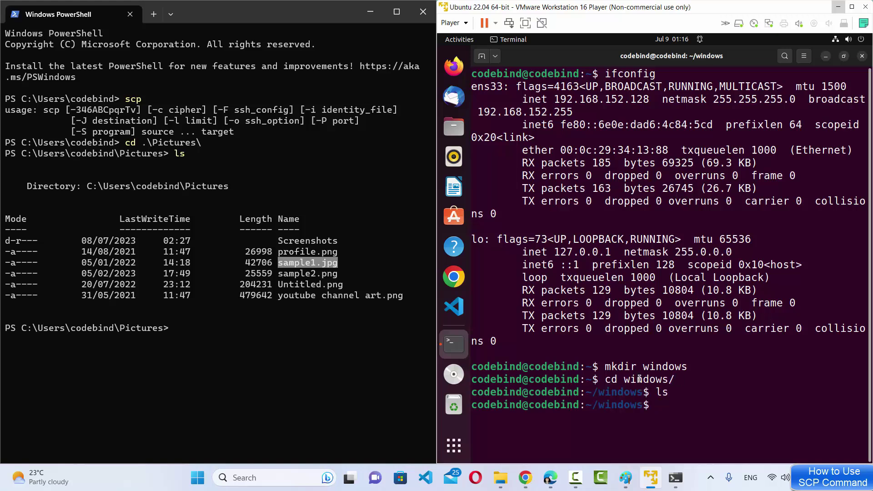
type("ls")
key("Return")
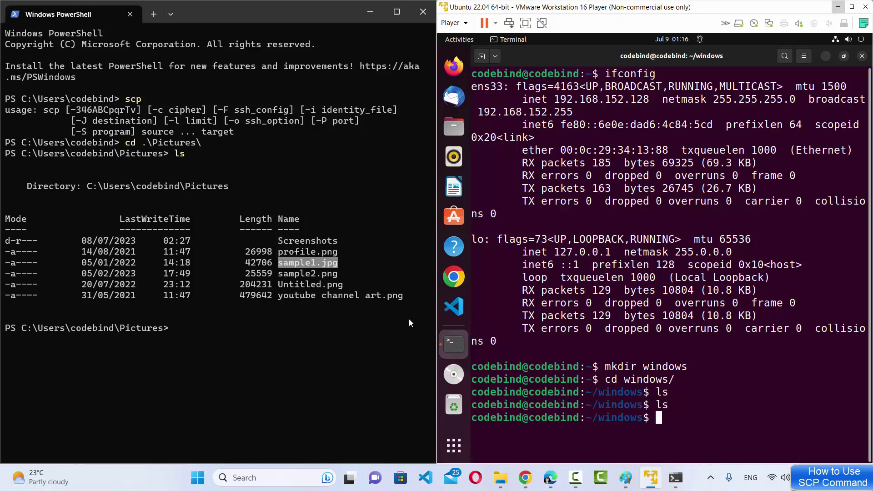
left_click_drag(273, 264, 338, 264)
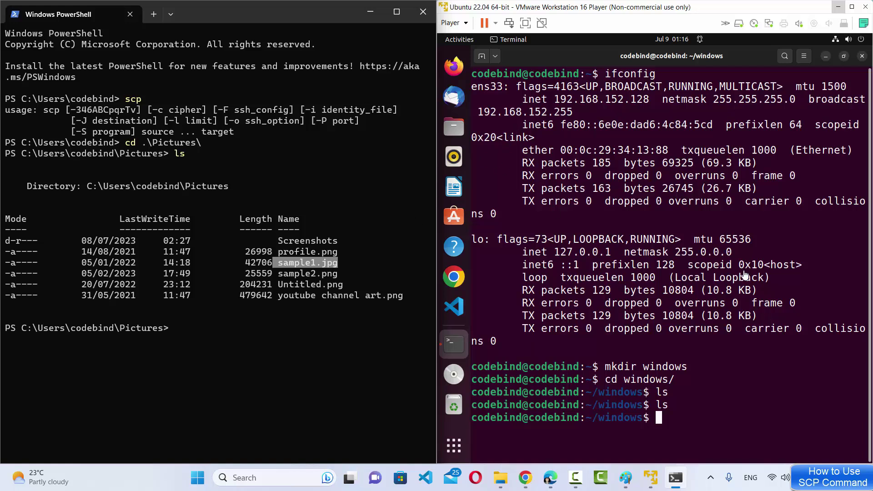
left_click(211, 340)
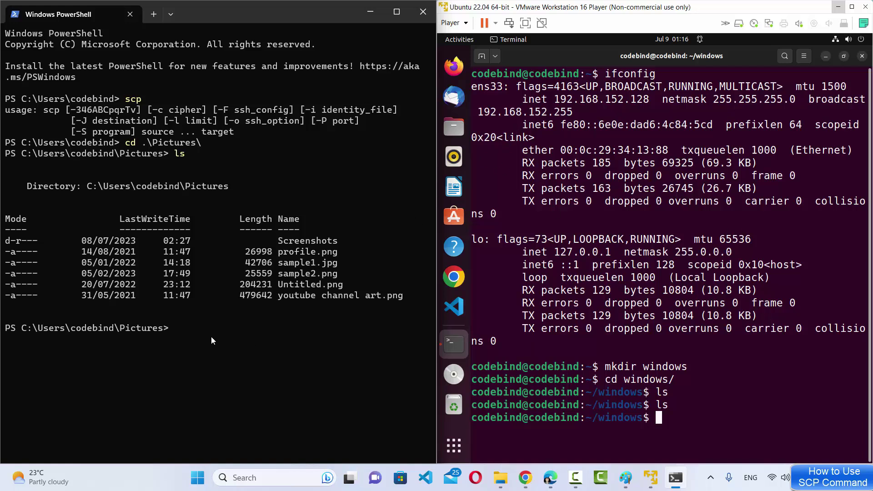
- Start an scp command in PowerShell with sample1.jpg as the source file
type("scp")
left_click_drag(274, 264, 326, 264)
left_click(285, 319)
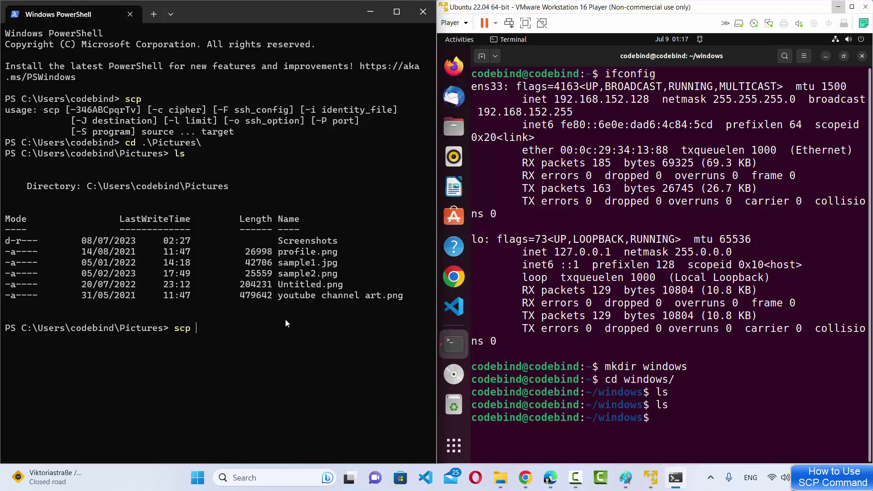
type("sample1.jpg")
left_click(519, 76)
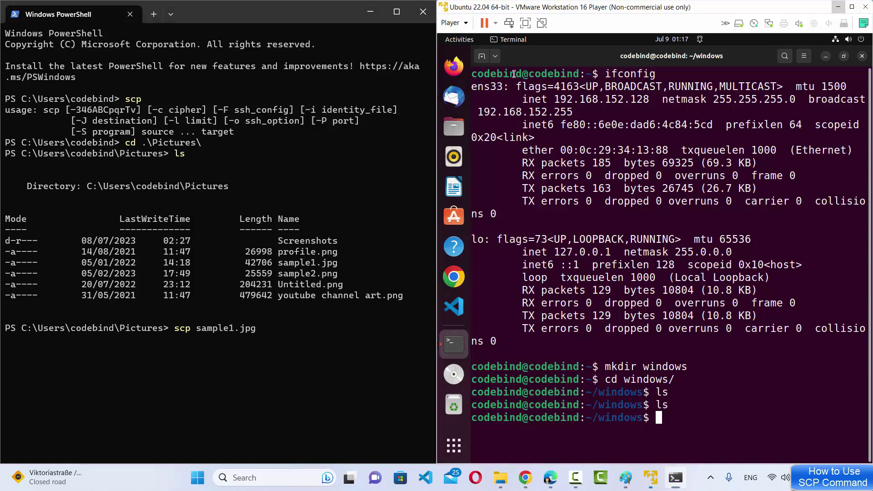
left_click(300, 360)
- Append the VM user name and host address 192.168.152.128: as the scp target
type("co")
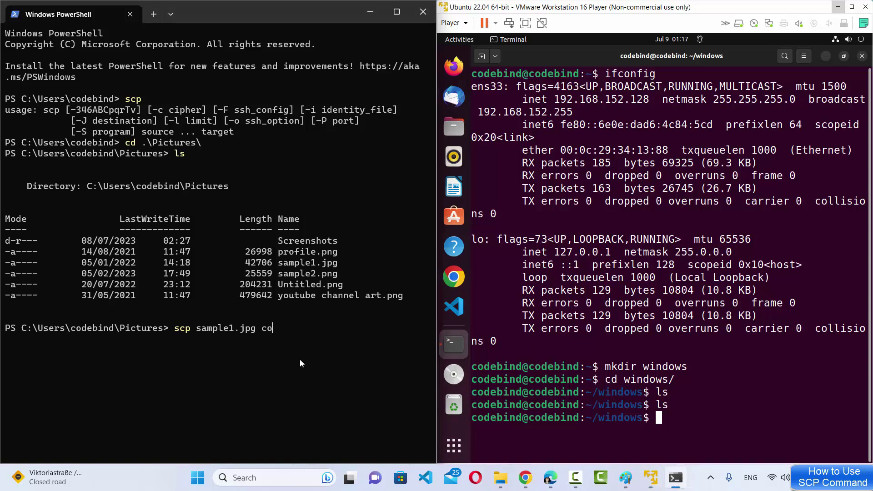
type("debind")
key("alt+shift")
type("@1")
left_click(564, 100)
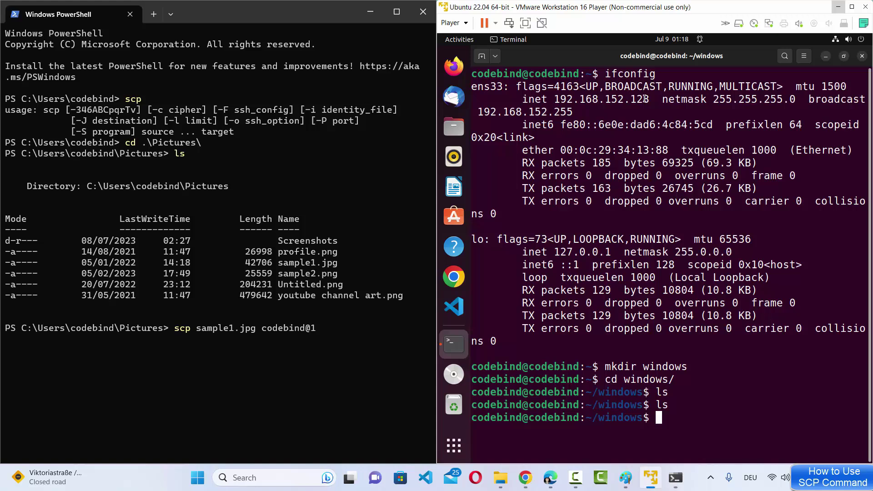
left_click_drag(650, 99, 554, 99)
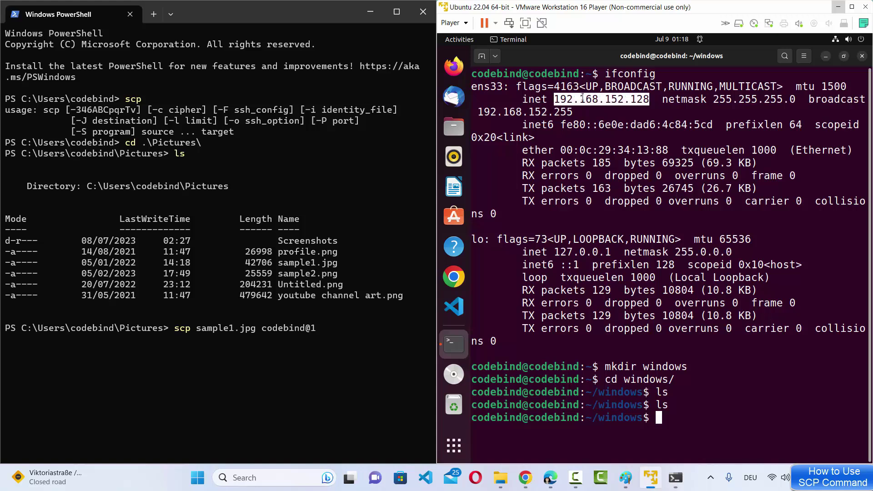
left_click(331, 328)
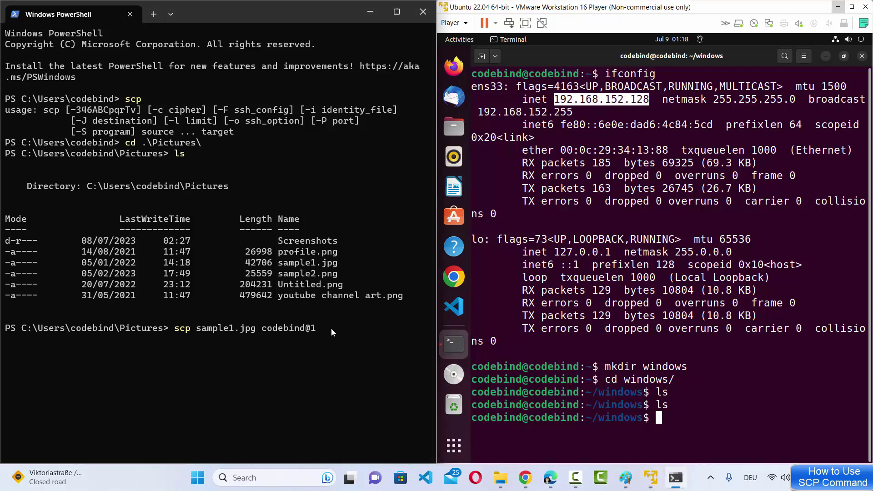
type("192.168.152.")
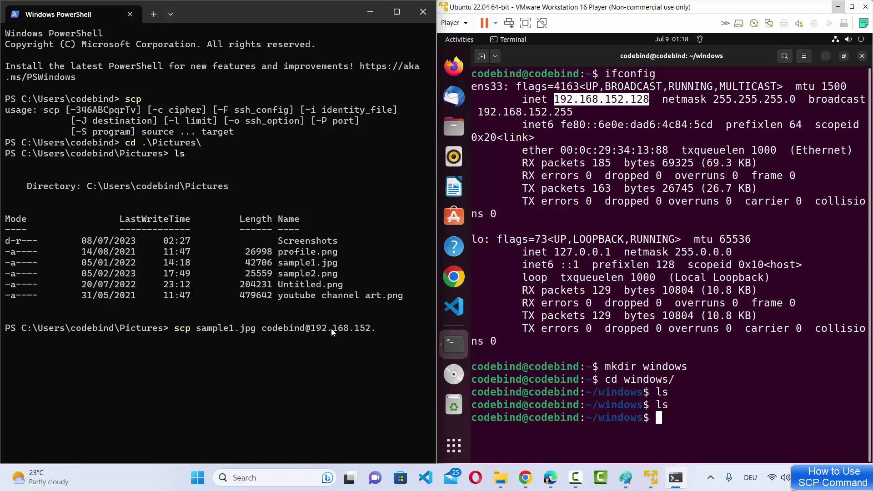
type("128:")
- Get the windows folder path with pwd on the VM and append it as the destination
left_click(680, 402)
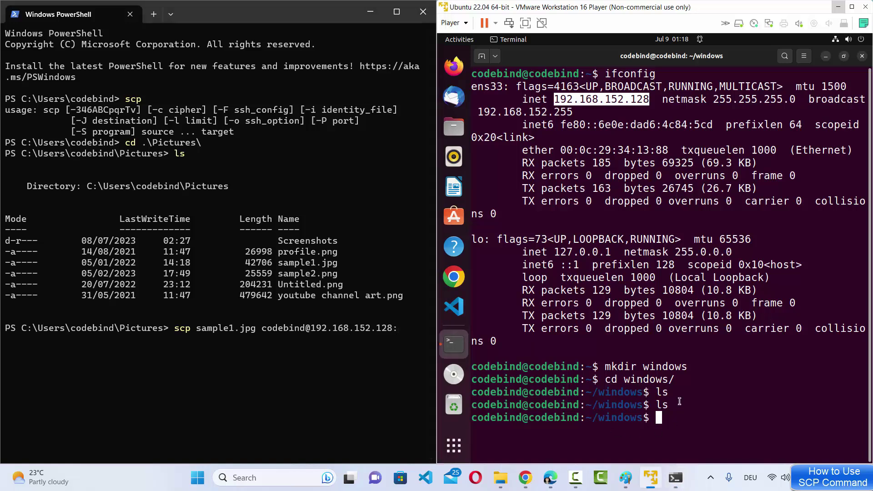
left_click(680, 401)
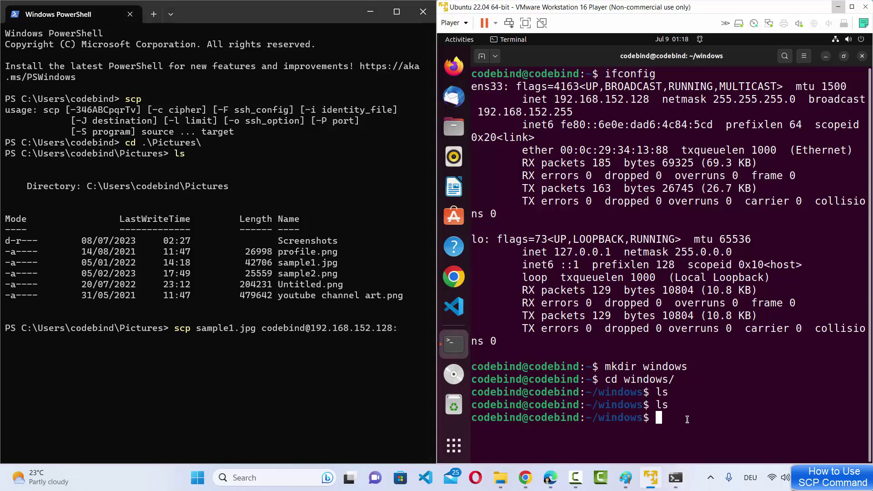
type("pwd")
key("Return")
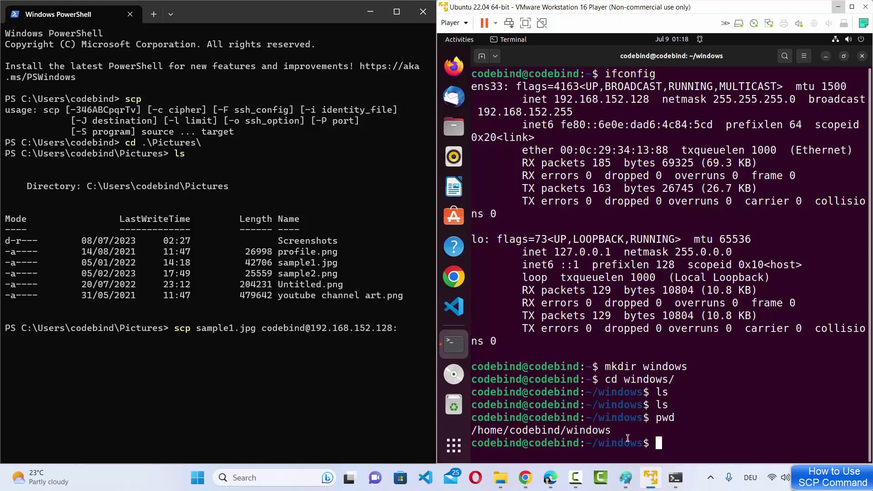
double_click(557, 431)
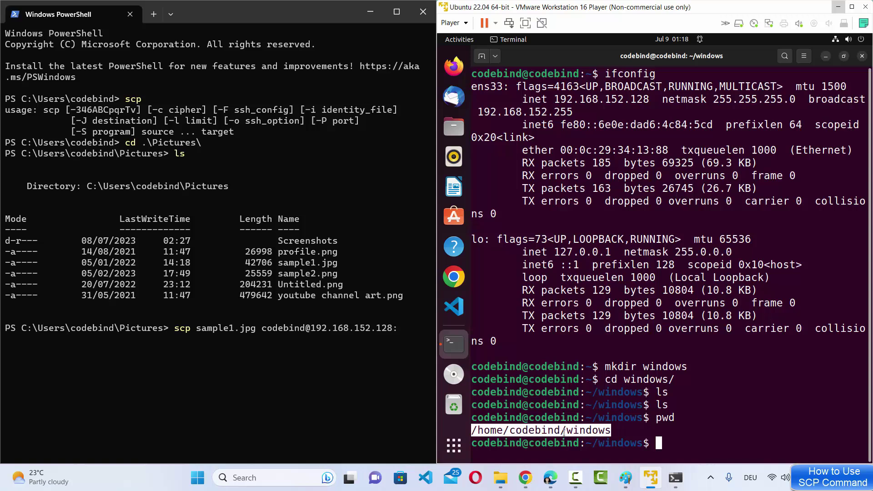
left_click(400, 351)
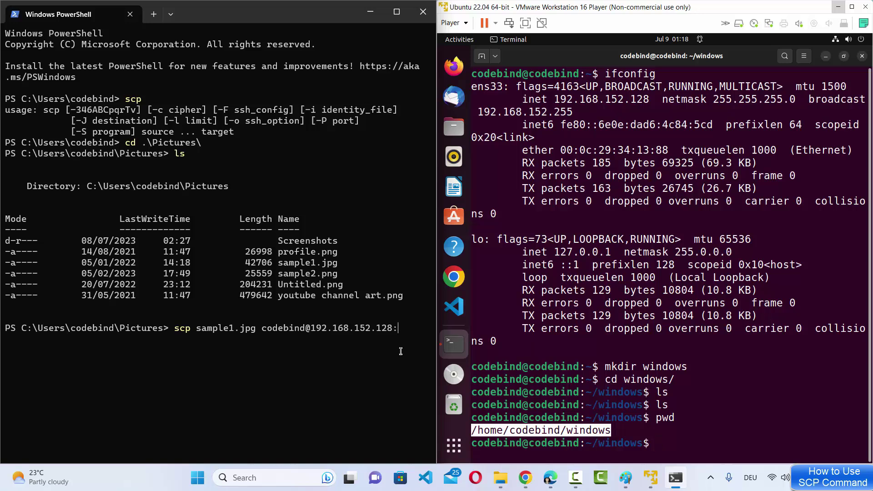
type("/home/codebind/windows")
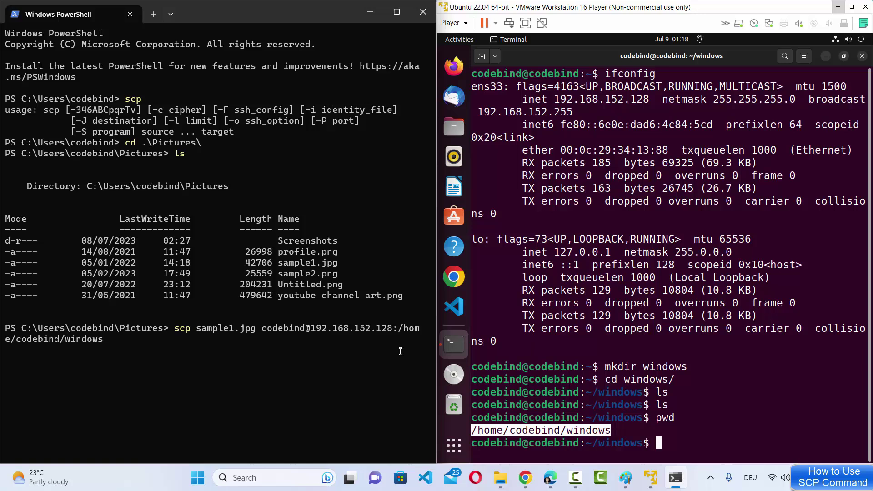
- Review the scp command's source file, user@host and destination folder parts
left_click(545, 436)
left_click(472, 425)
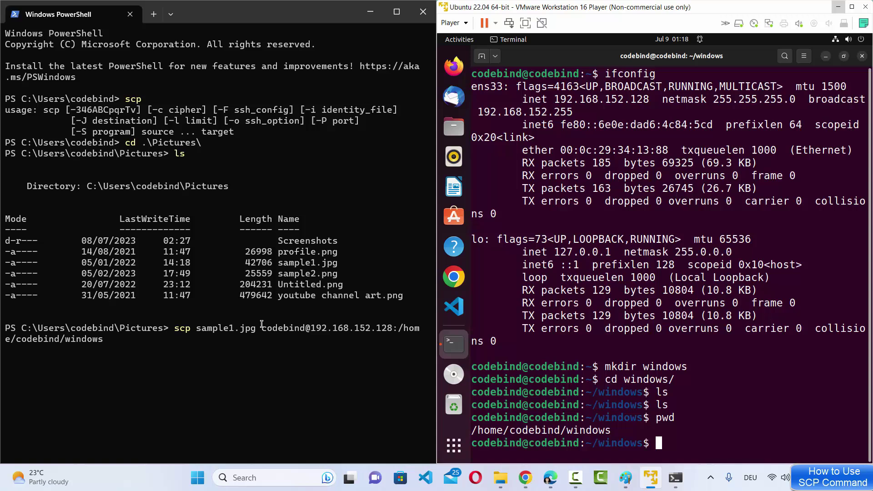
left_click_drag(262, 323, 390, 330)
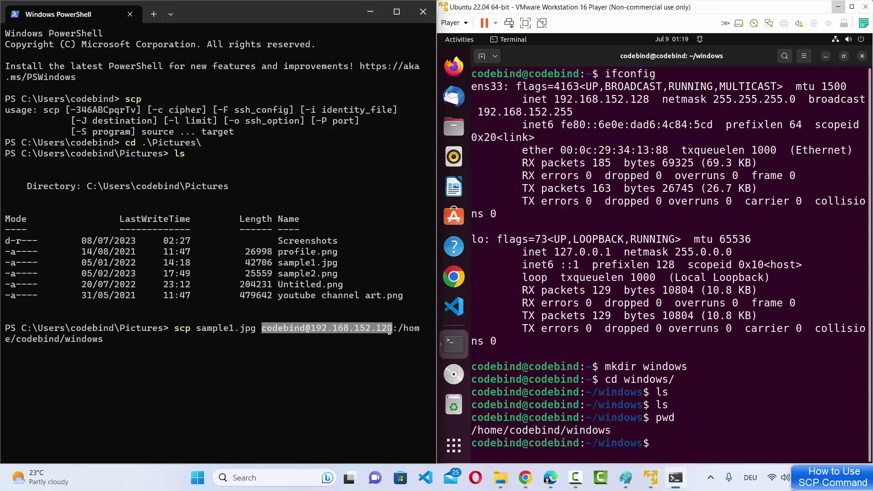
left_click_drag(394, 328, 407, 333)
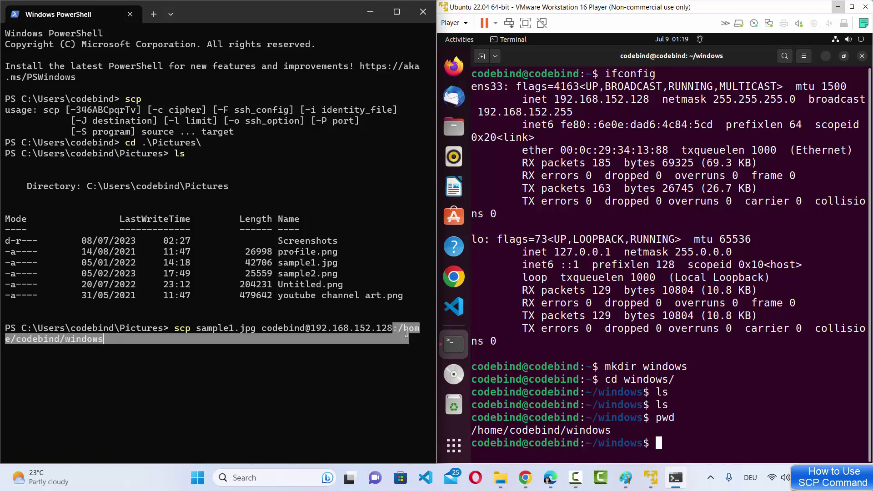
left_click(327, 342)
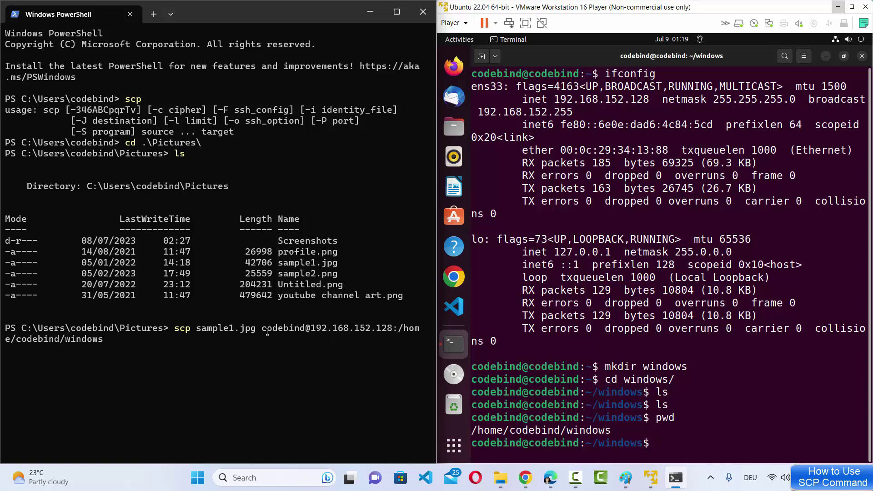
left_click_drag(255, 328, 201, 332)
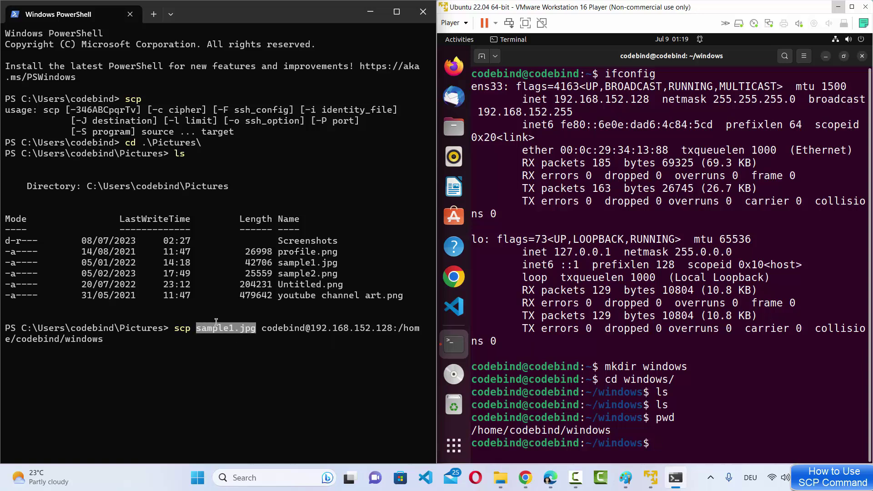
left_click(381, 326)
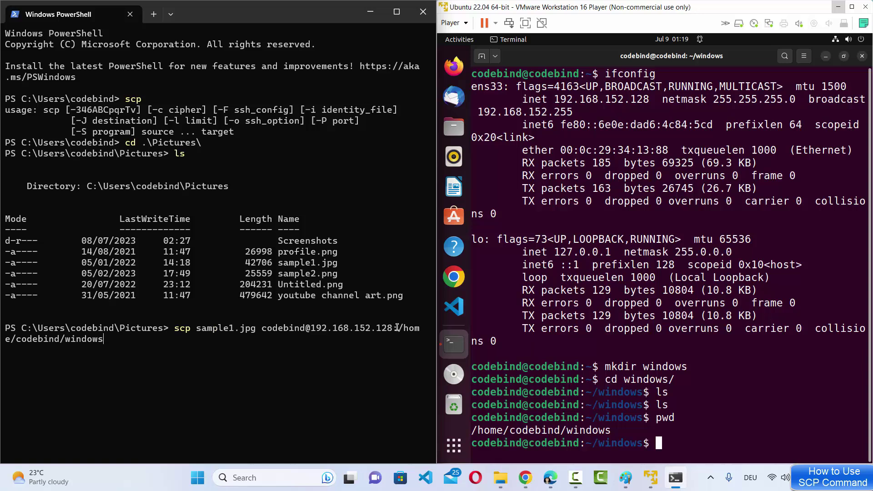
left_click_drag(394, 328, 392, 347)
left_click(381, 360)
- Run the scp command and submit the VM password to transfer sample1.jpg
key("Return")
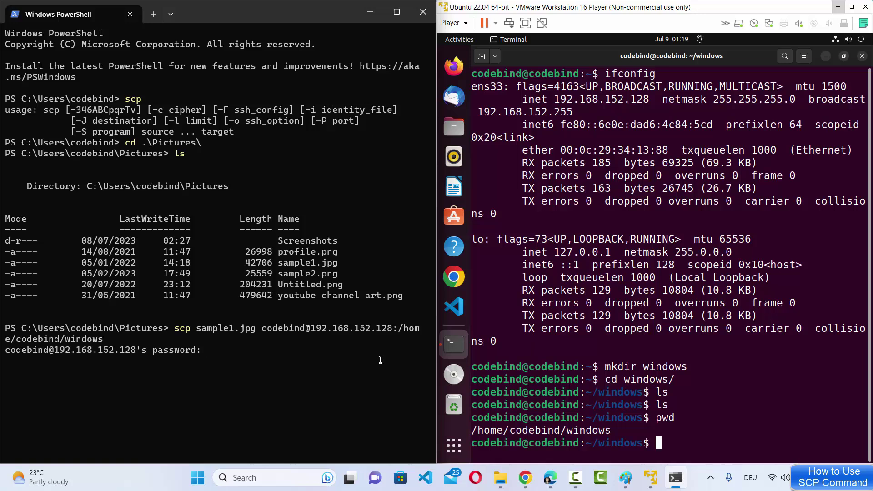
left_click(691, 151)
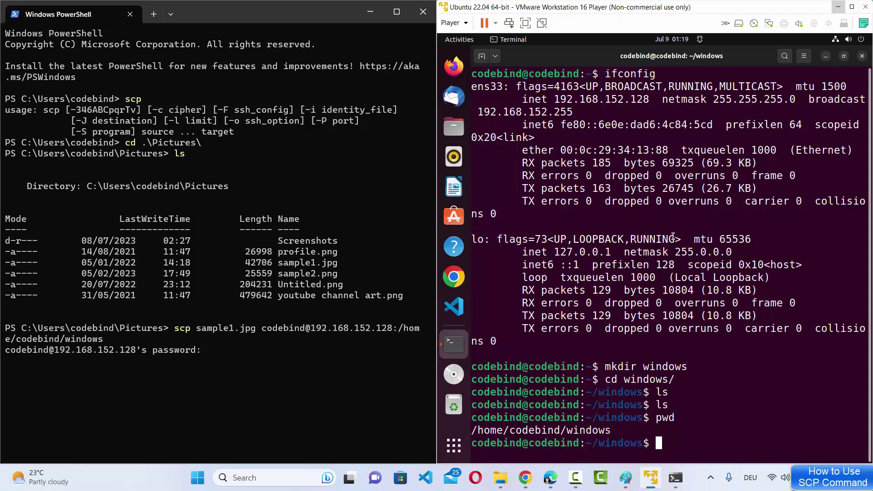
left_click(231, 359)
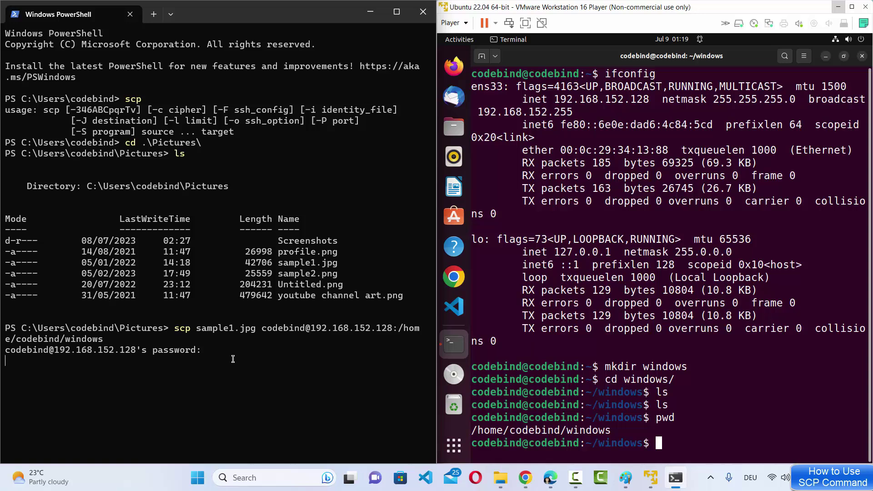
key("Return")
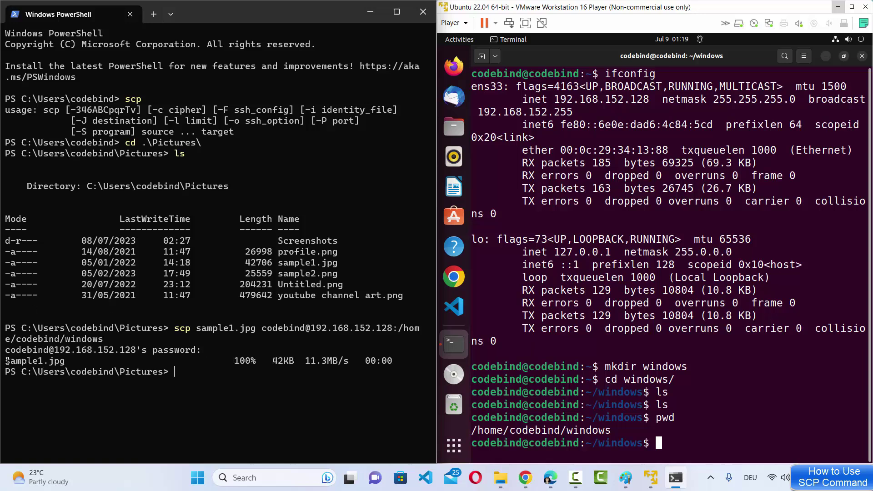
left_click_drag(6, 360, 320, 354)
- List ~/windows in the Ubuntu terminal to confirm sample1.jpg arrived
left_click(753, 391)
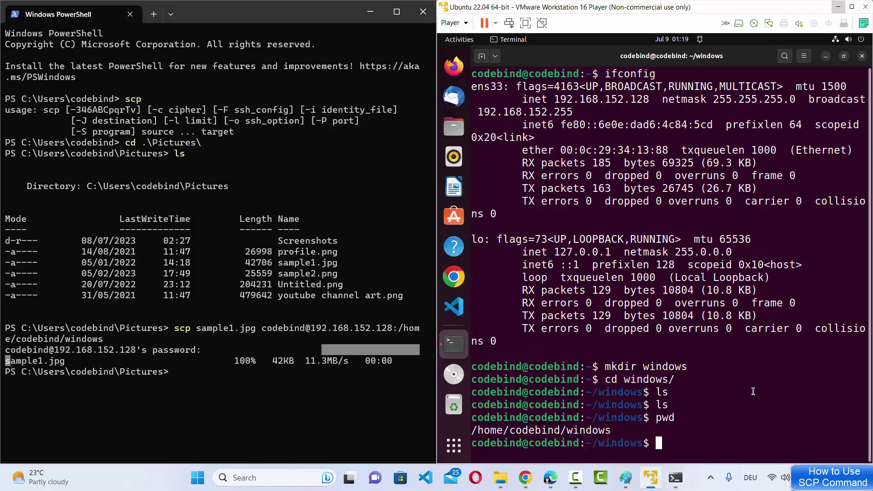
type("ls")
key("Return")
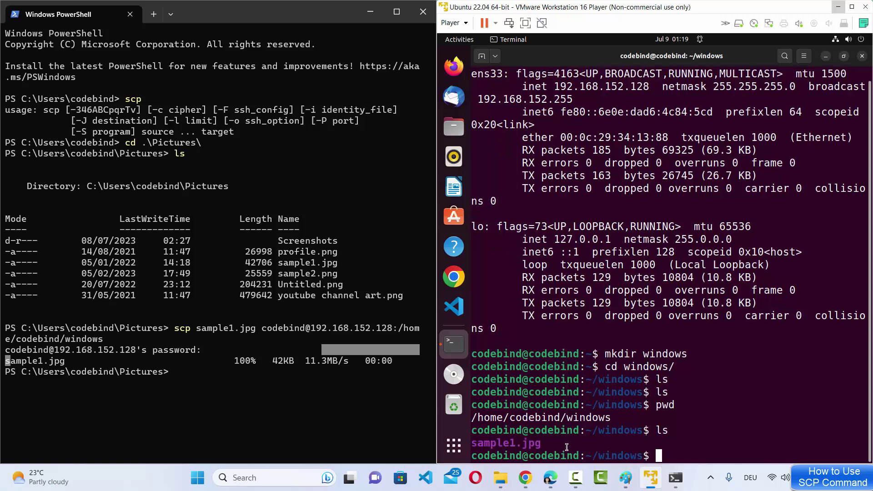
left_click_drag(545, 444, 473, 444)
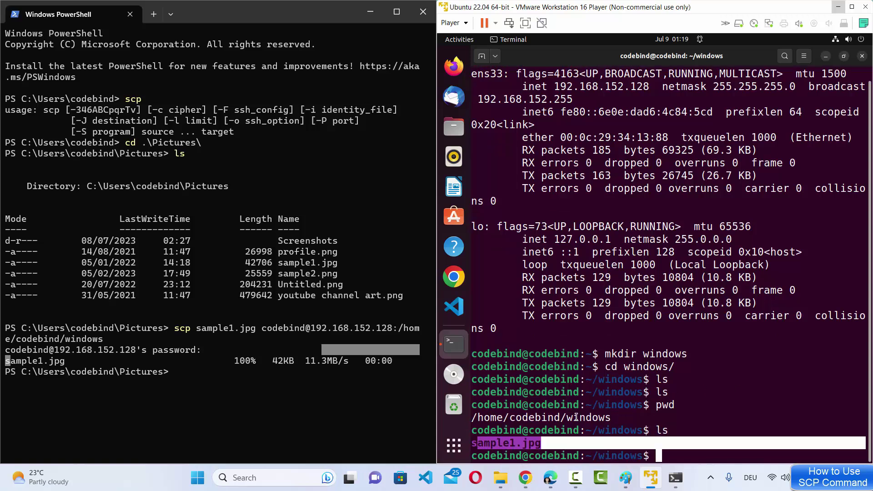
left_click(660, 402)
- Add sample2.png alongside sample1.jpg in the recalled scp command and run it
left_click(294, 398)
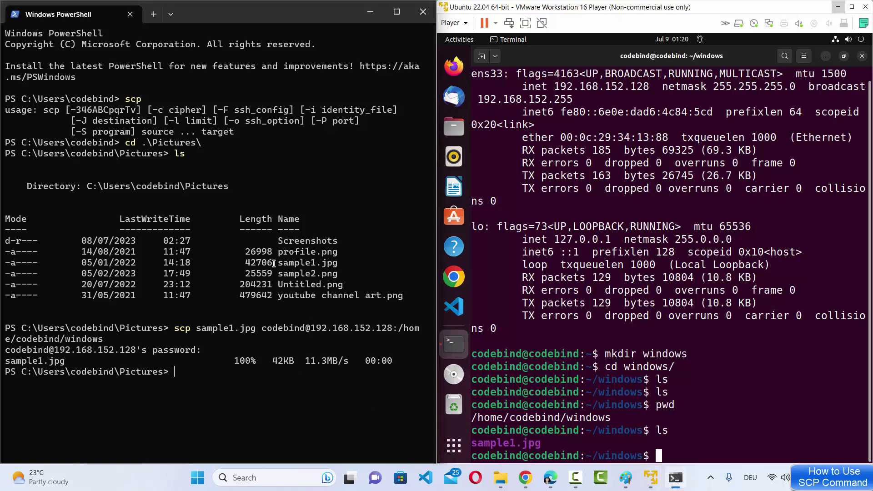
key("Up")
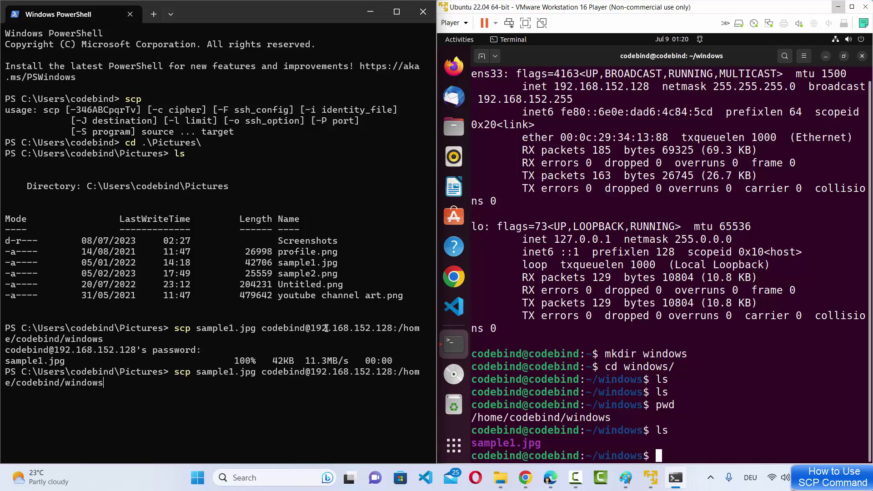
key("Left")
key("Left")
key("Left")
key("Left")
key("Left")
key("Left")
key("Left")
key("Left")
key("Left")
key("Left")
key("Left")
key("Left")
key("Left")
key("Left")
key("Left")
key("Left")
key("Left")
key("Left")
key("Left")
key("Left")
key("Left")
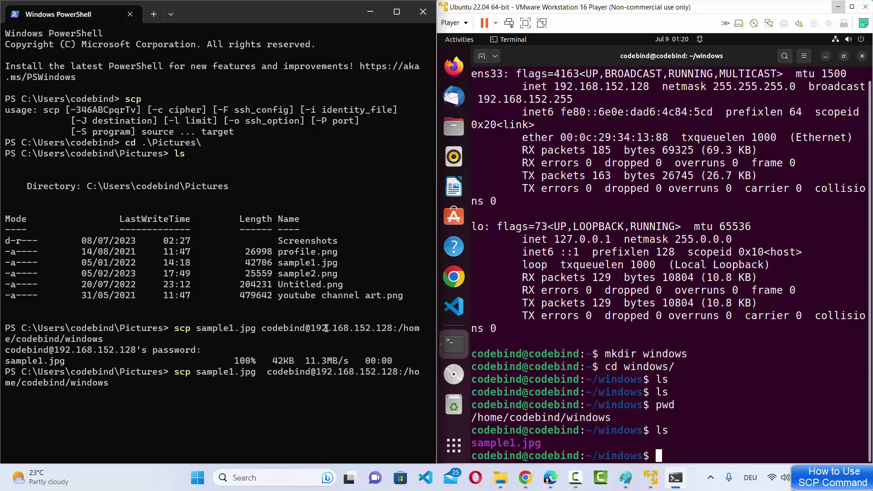
type("sam")
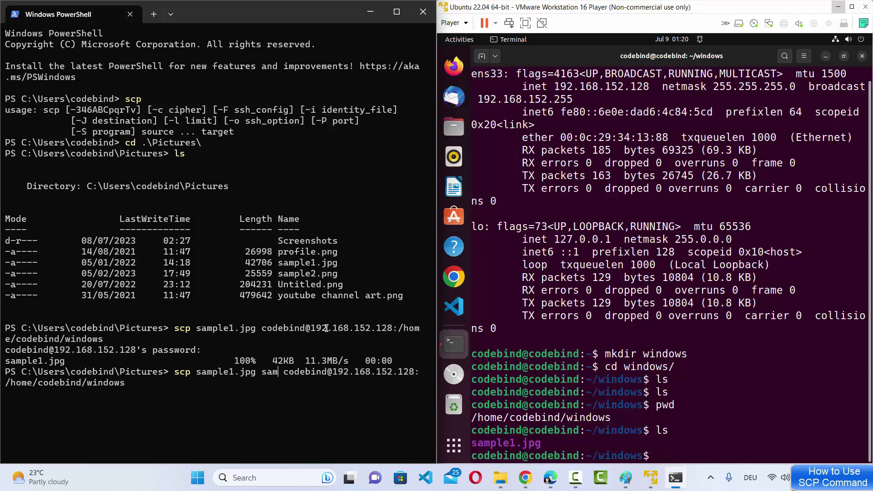
type("ple2")
type(".pn")
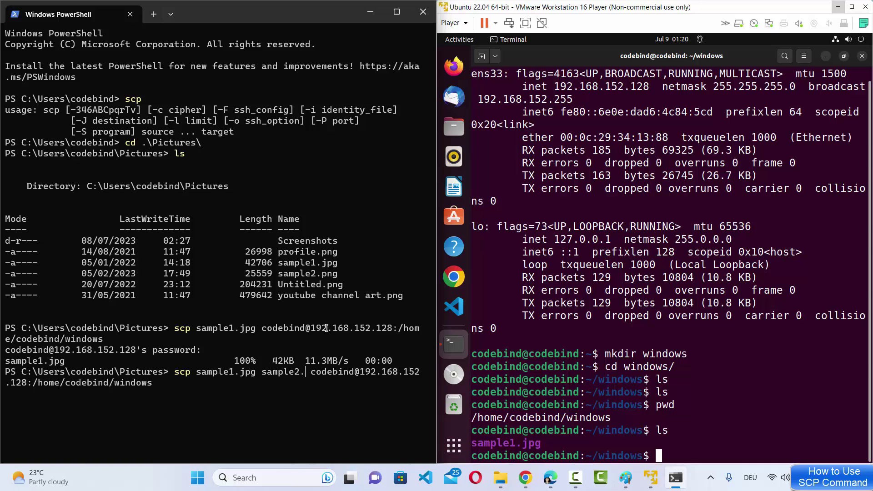
type("g")
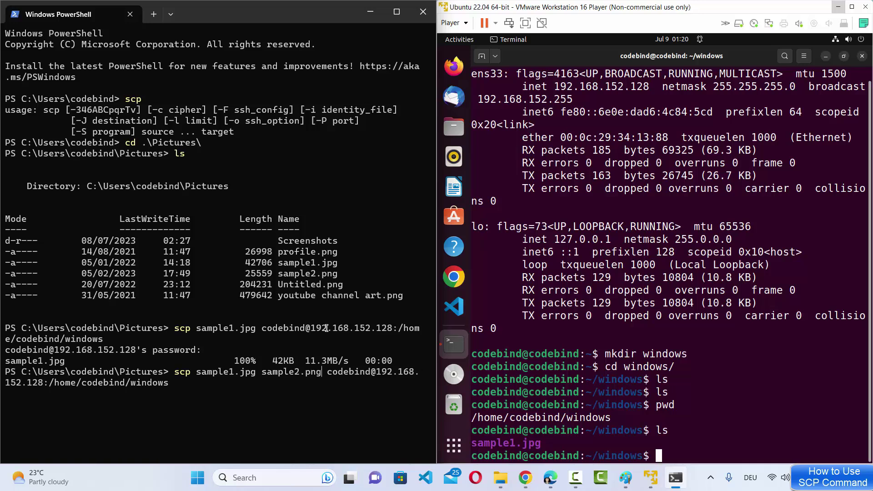
left_click_drag(316, 273, 337, 274)
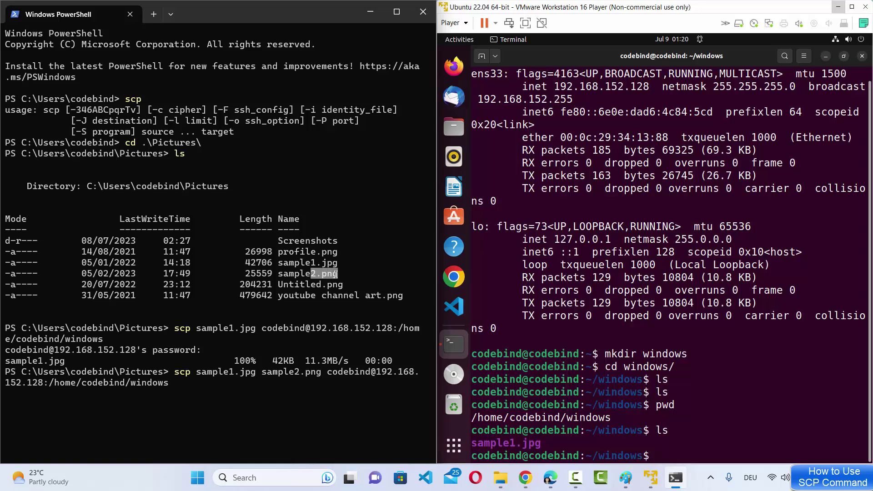
left_click(336, 274)
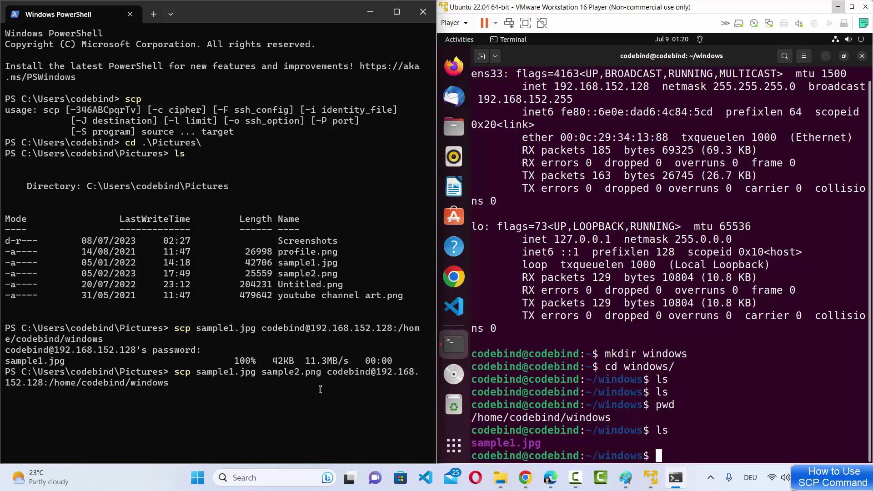
key("Right")
key("Right")
key("Right")
key("Right")
key("Right")
key("Right")
key("Right")
key("Right")
key("Right")
key("Right")
key("Right")
key("Right")
key("Right")
key("Right")
key("Right")
key("Right")
key("Right")
key("Right")
key("Right")
key("Right")
key("Return")
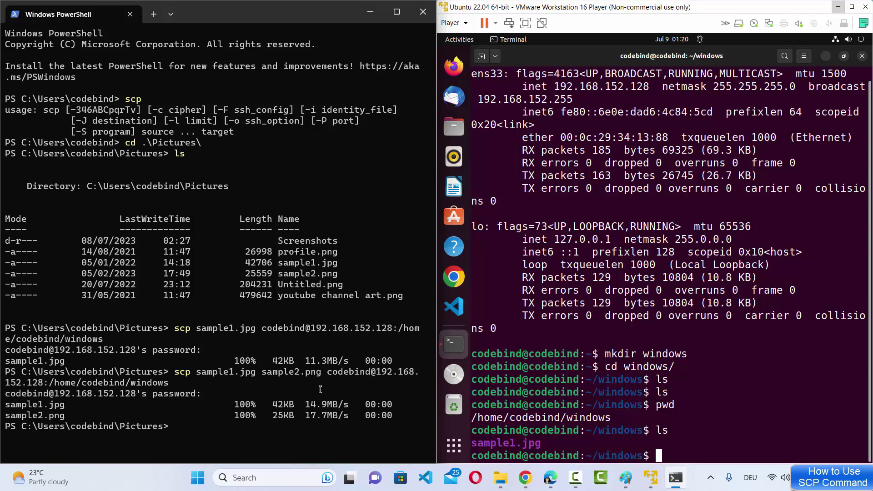
- List ~/windows on the VM to confirm both sample1.jpg and sample2.png arrived
left_click(558, 390)
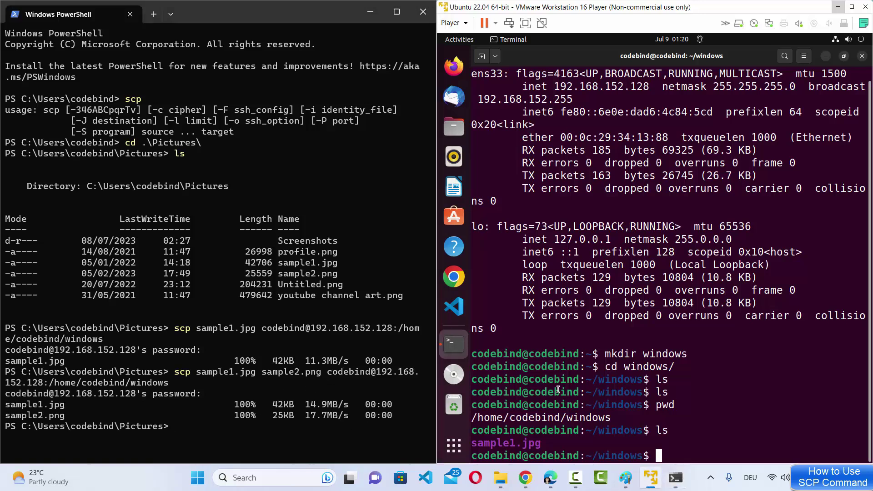
type("ls")
key("Return")
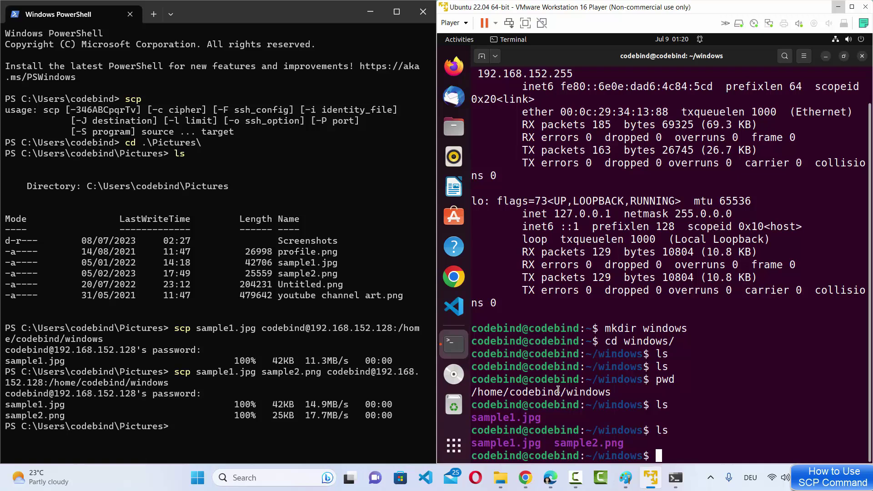
- Locate the Screenshots folder in the PowerShell Pictures listing
left_click(280, 321)
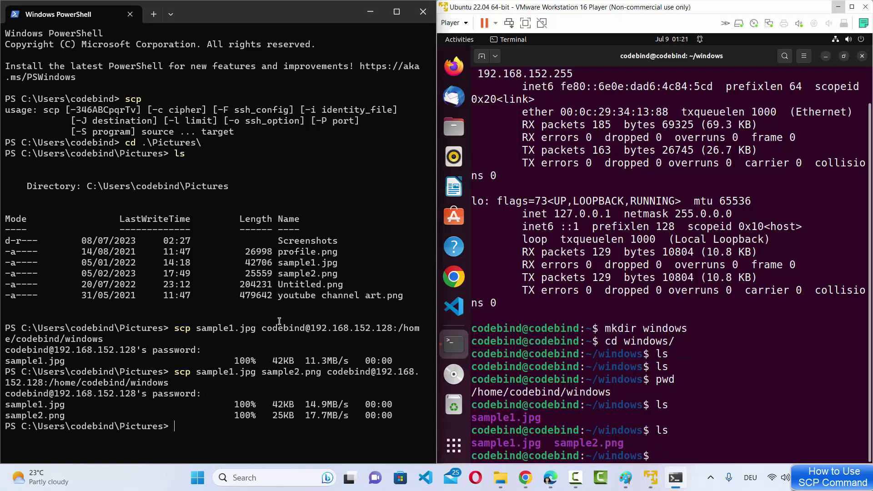
double_click(294, 240)
left_click_drag(278, 263, 326, 263)
left_click_drag(283, 280, 315, 285)
double_click(297, 240)
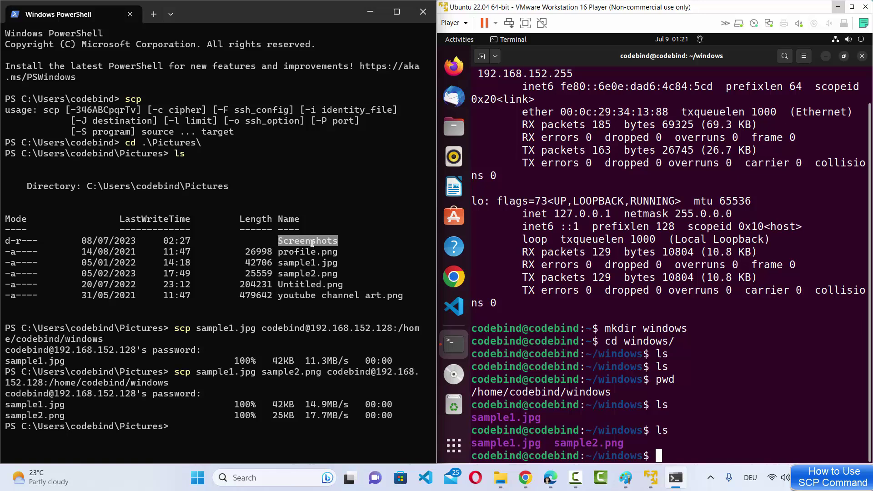
left_click(255, 373)
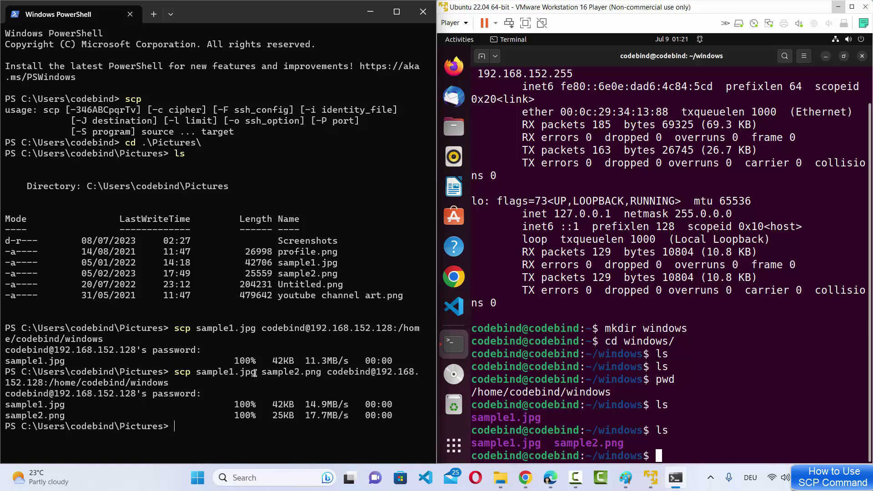
- Recall the last scp command and replace its file names with the Screenshots folder
key("Up")
key("Left")
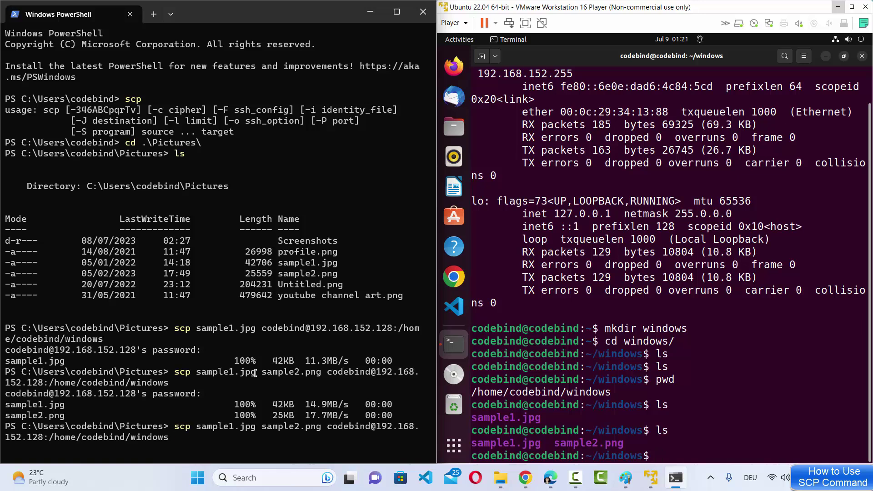
key("Left")
key("Left")
key("Left")
key("Left")
key("Left")
key("Left")
key("Left")
key("Left")
key("Left")
key("Left")
key("Left")
key("Left")
key("Left")
key("BackSpace")
key("BackSpace")
key("BackSpace")
key("BackSpace")
key("BackSpace")
key("BackSpace")
key("BackSpace")
key("BackSpace")
key("BackSpace")
key("BackSpace")
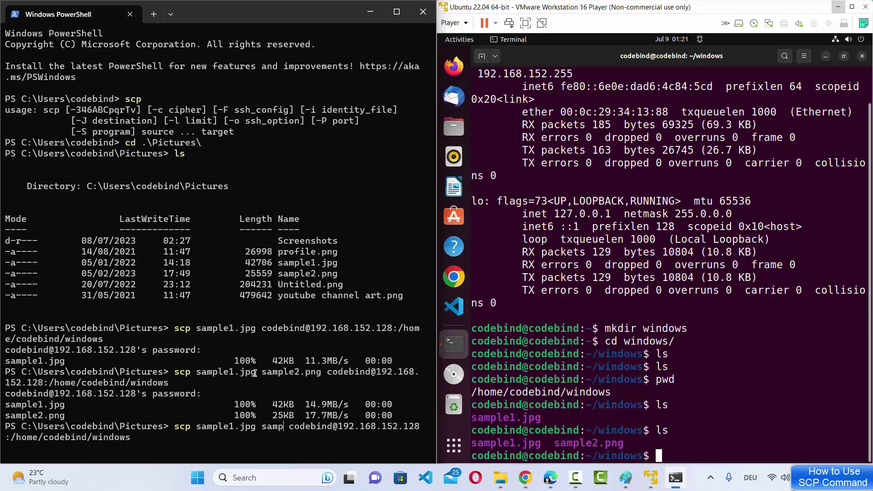
key("BackSpace")
key("BackSpace")
key("BackSpace")
key("BackSpace")
key("BackSpace")
key("BackSpace")
key("BackSpace")
key("BackSpace")
key("BackSpace")
key("BackSpace")
key("BackSpace")
key("BackSpace")
key("BackSpace")
type("S")
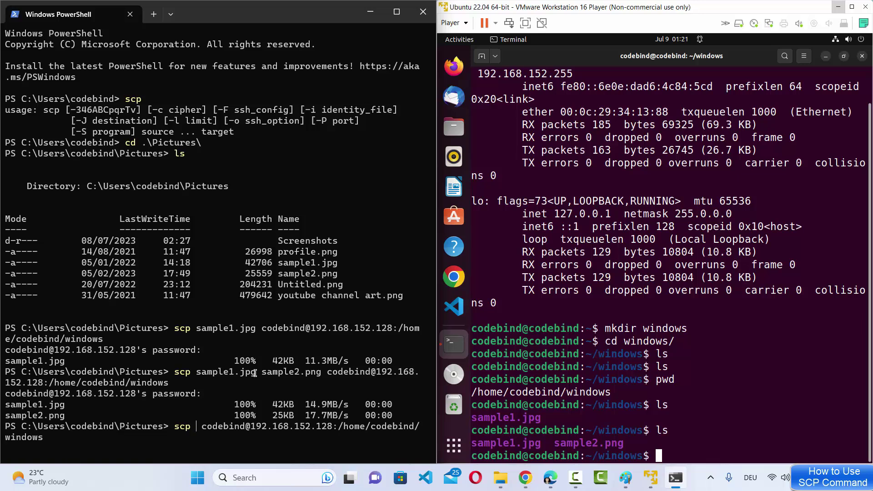
key("Tab")
key("Tab")
key("Tab")
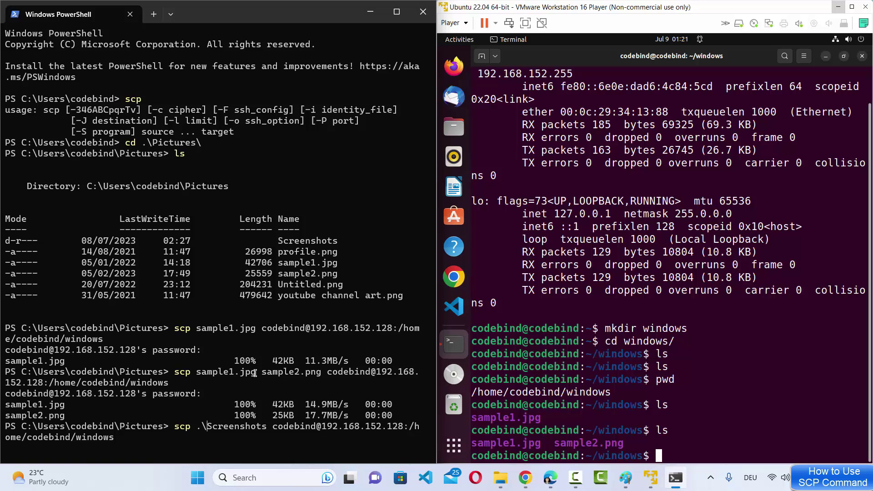
key("BackSpace")
key("BackSpace")
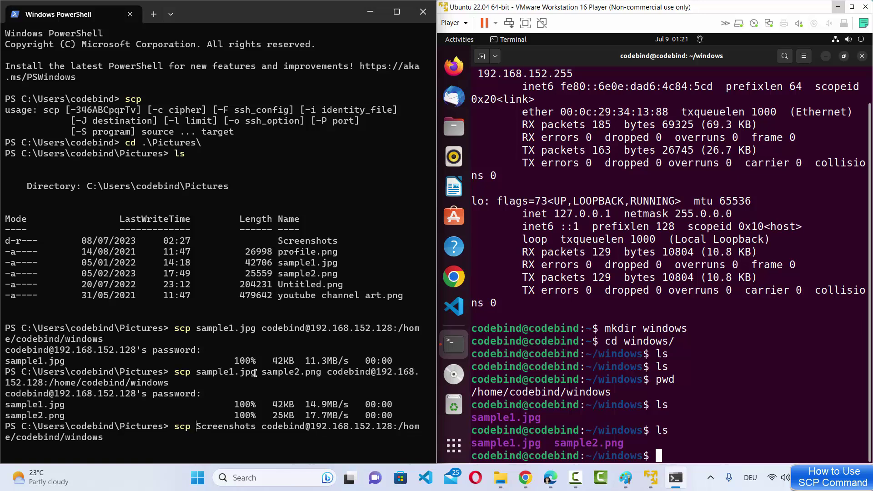
- Add the -r recursive option to the scp command
double_click(226, 426)
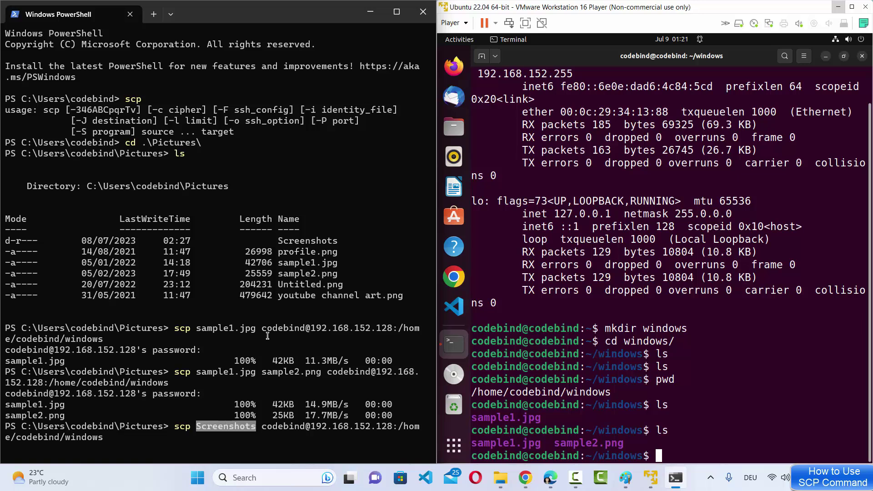
double_click(313, 241)
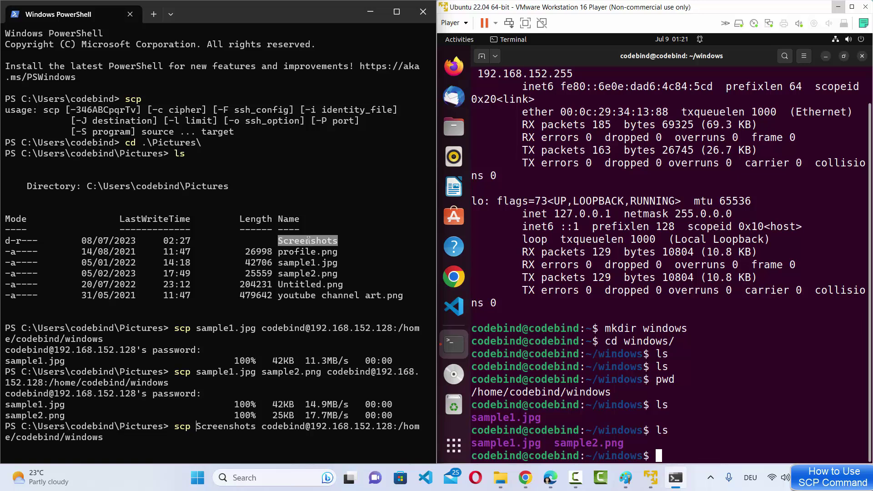
type("-r")
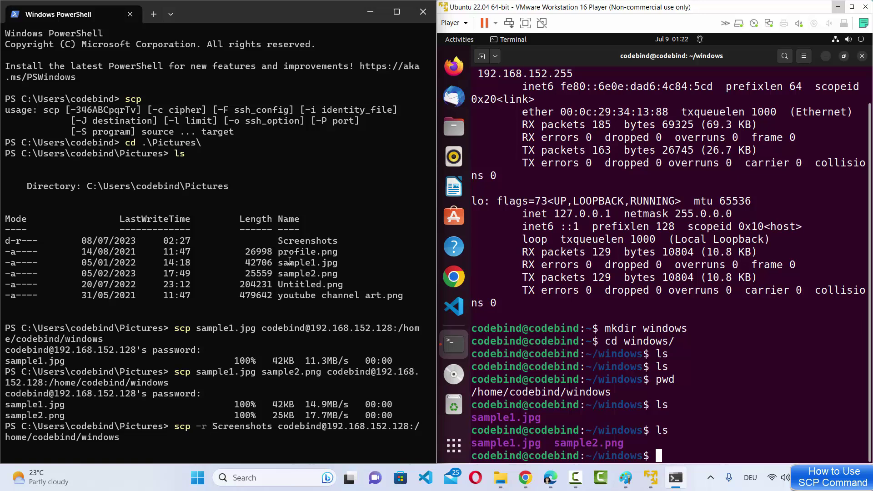
double_click(303, 240)
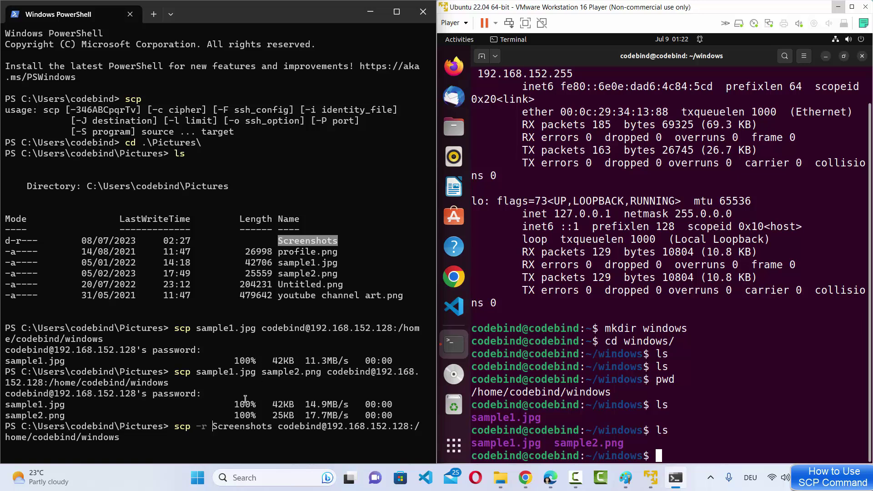
left_click_drag(213, 427, 194, 425)
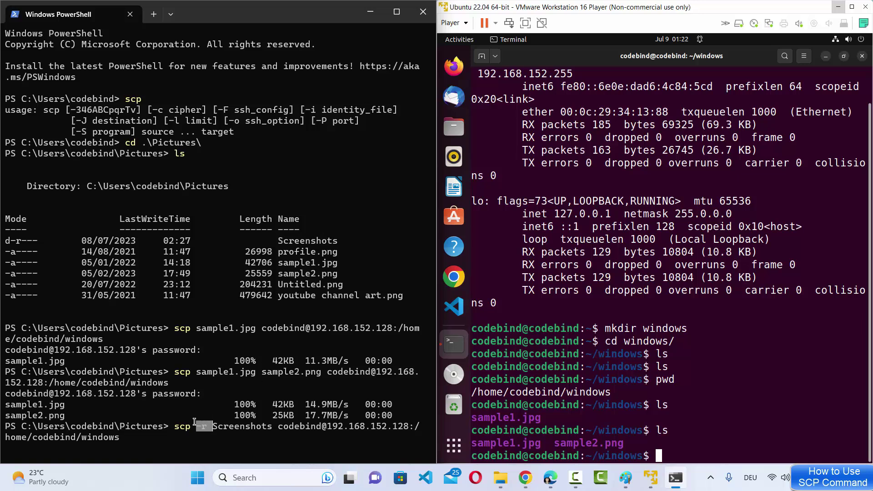
key("ctrl+c")
- Run the recursive copy with the VM password, transferring desktop.ini and six screenshot PNGs
key("Return")
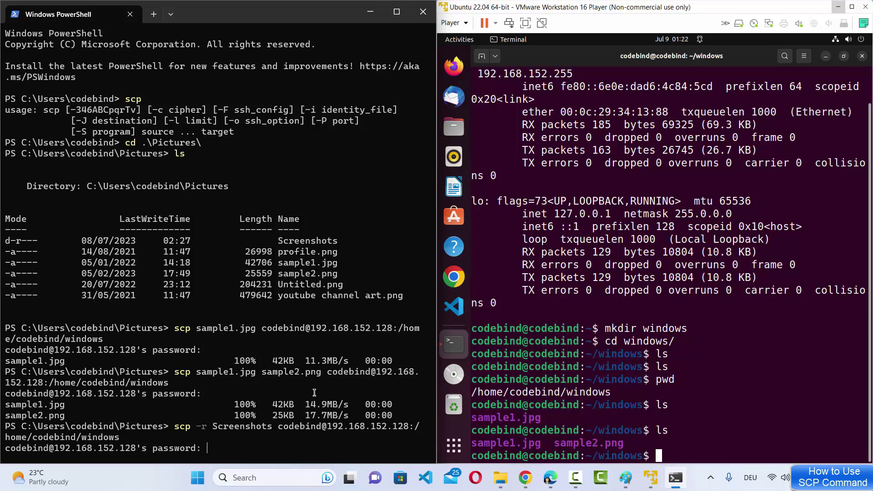
key("Return")
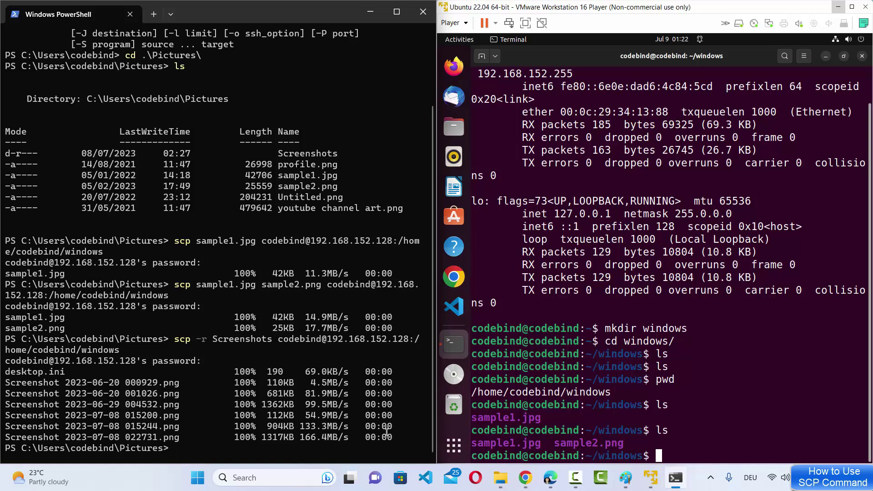
left_click_drag(392, 438, 7, 386)
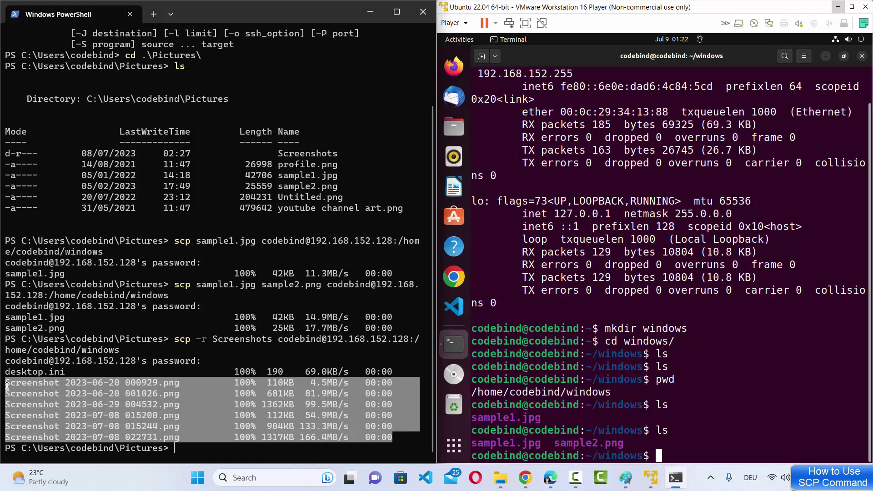
left_click(724, 425)
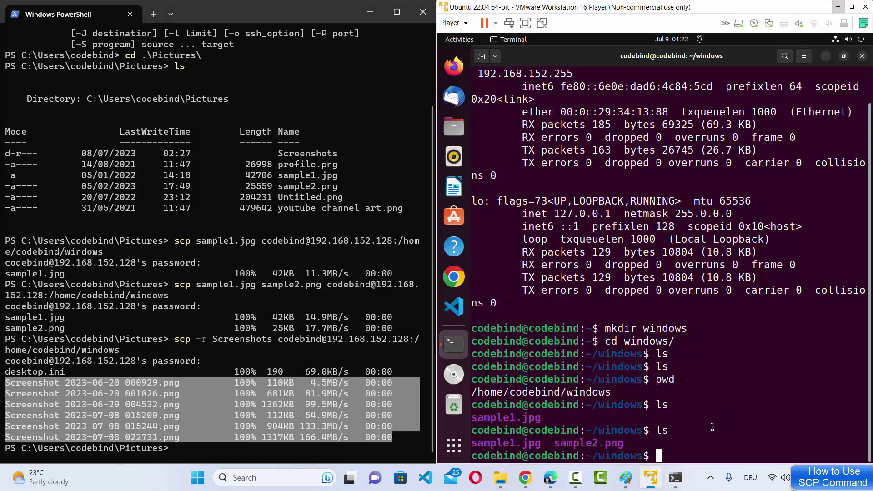
- List ~/windows on the VM and change into the new Screenshots folder
type("ls")
key("Return")
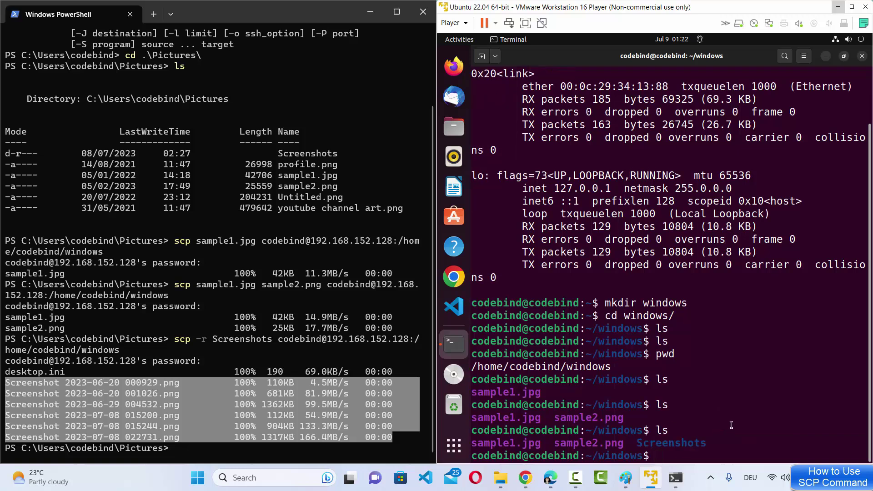
double_click(690, 447)
left_click(717, 449)
type("cd S")
key("Tab")
key("Return")
- List the copied screenshots and desktop.ini, comparing them against the PowerShell listing
type("ls")
key("Return")
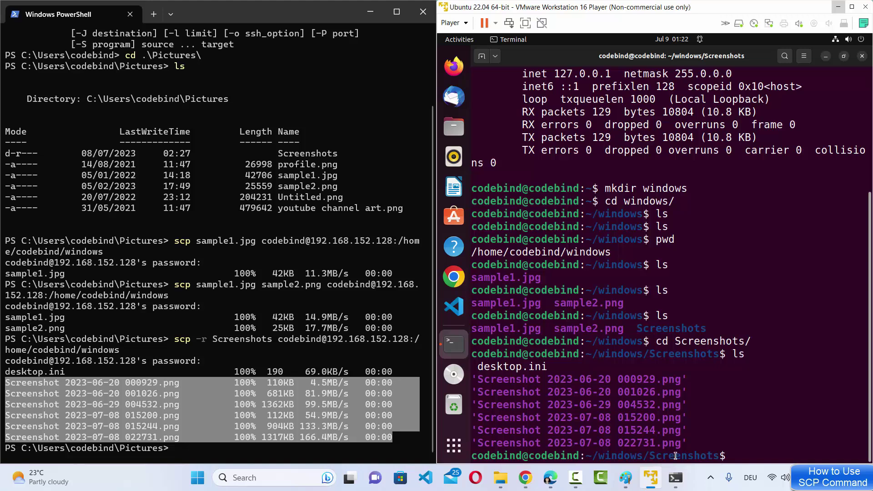
left_click_drag(688, 440, 483, 383)
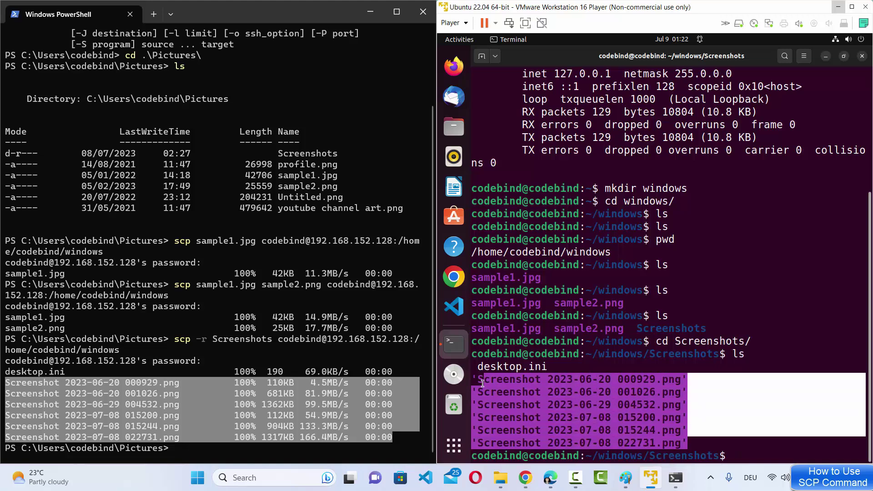
left_click(132, 383)
left_click_drag(163, 383, 219, 405)
left_click_drag(109, 426, 168, 437)
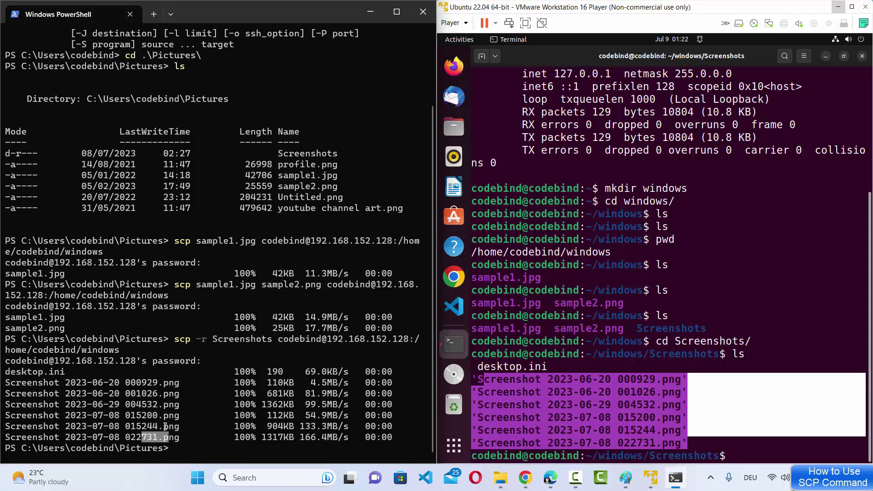
left_click(620, 401)
left_click(653, 395)
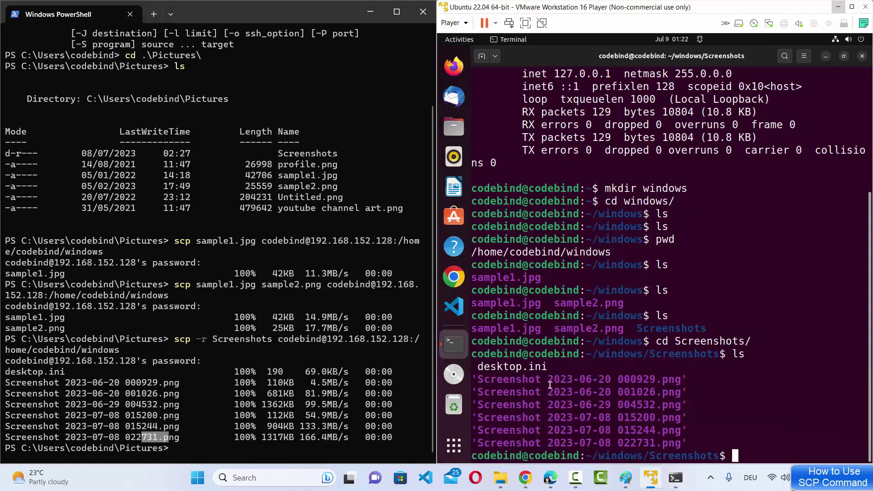
left_click(295, 342)
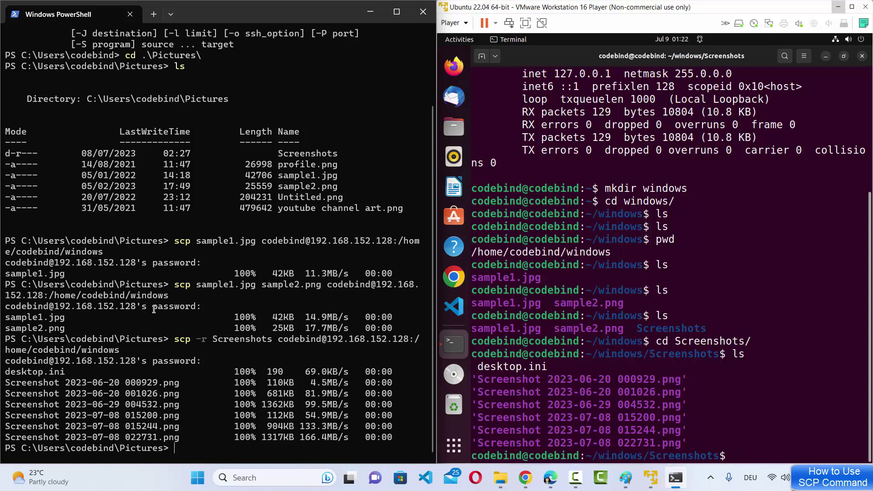
- In the Ubuntu terminal, run cd .. to return to ~/windows
key("alt+Tab")
left_click(572, 222)
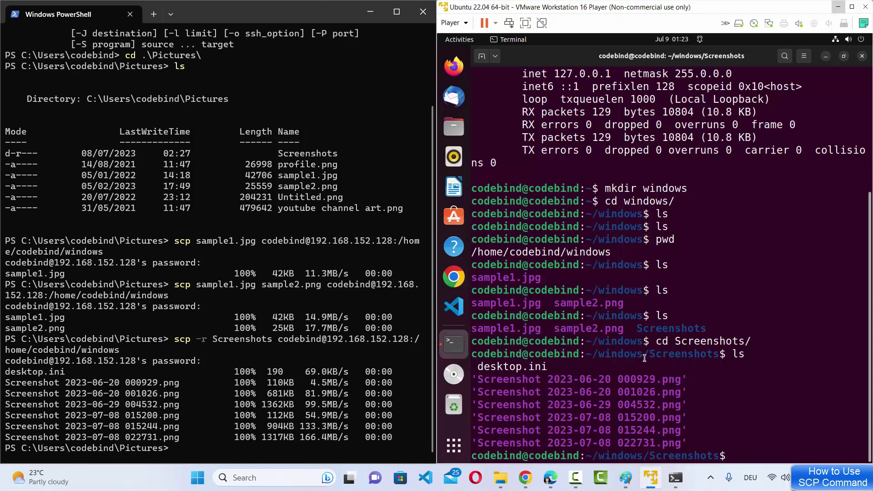
type("cd ..")
key("Return")
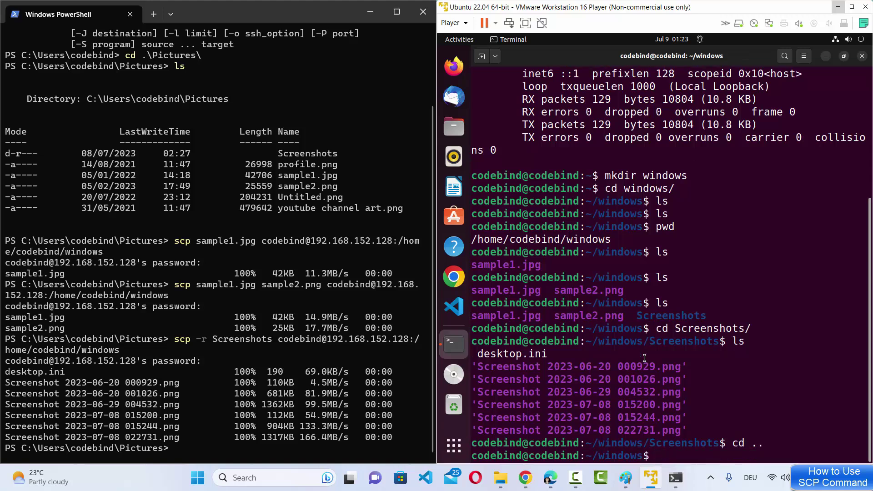
- Clear the terminal, list ~/windows, and echo "Hello World" into a new test.txt
type("clear")
key("Return")
type("ls")
key("Return")
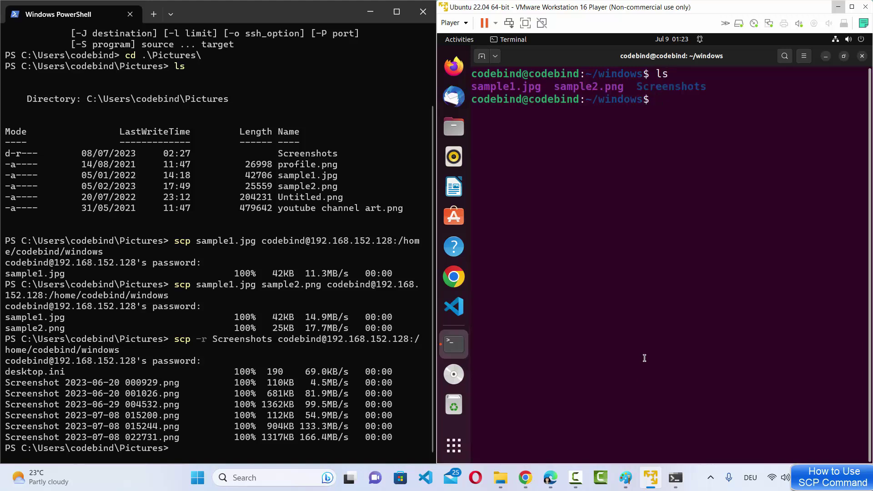
type("echo \"Hello World\"")
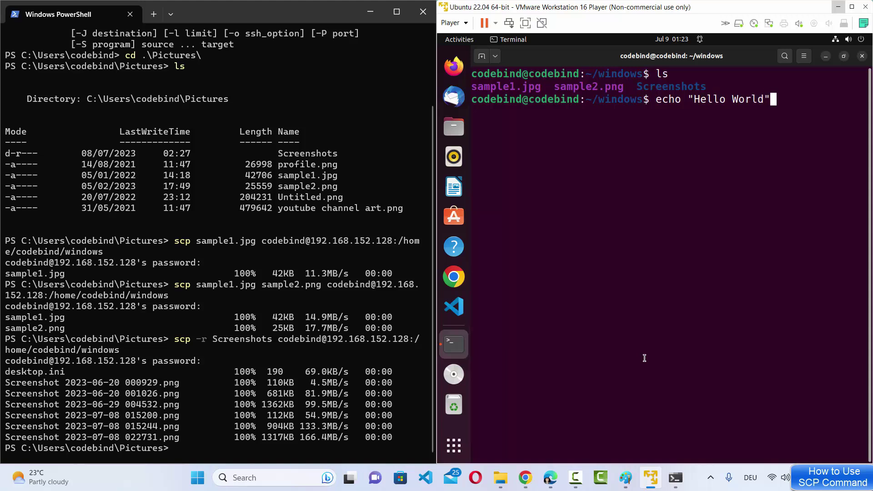
type(" >> test.txt")
key("Return")
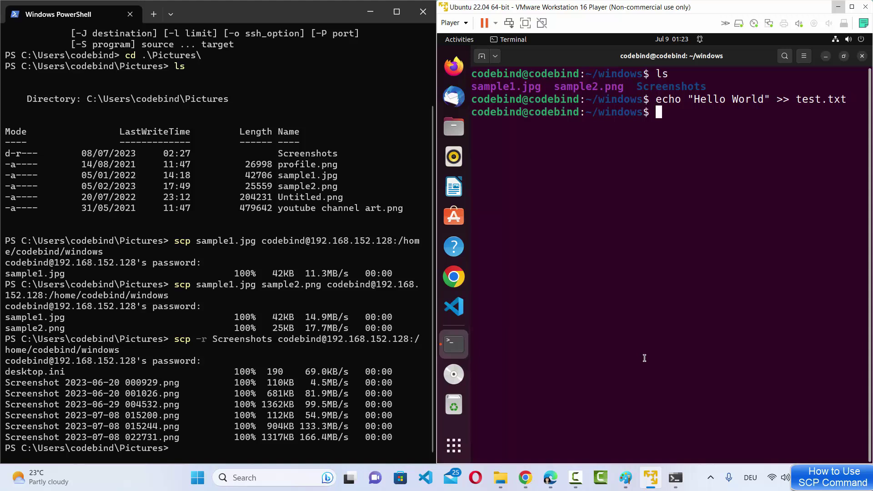
left_click_drag(656, 101, 690, 99)
left_click(815, 102)
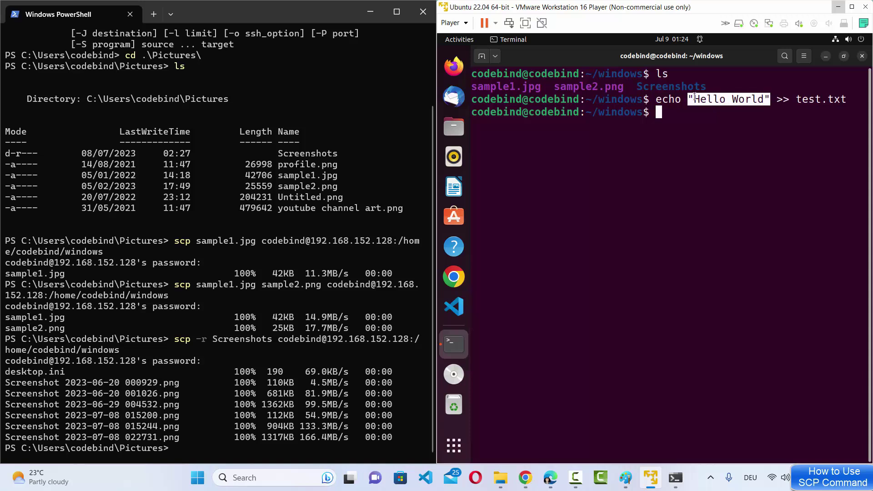
left_click(713, 118)
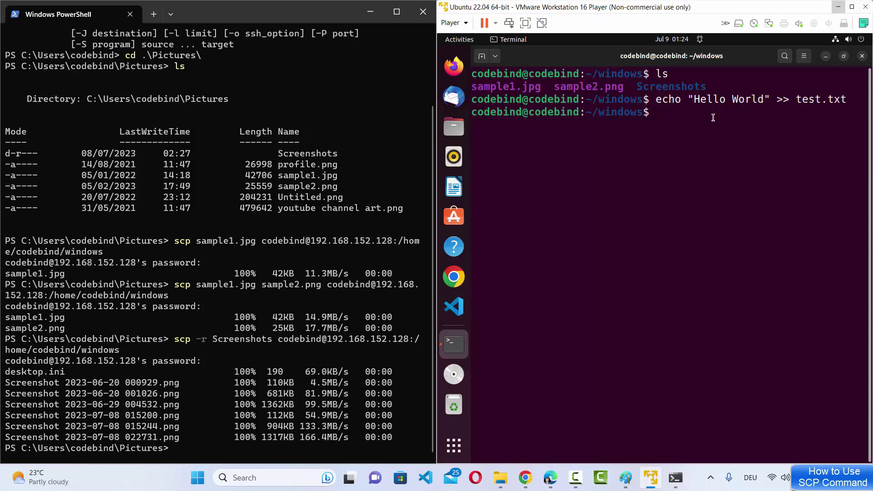
- Print test.txt with cat to show it contains Hello World
type("cat t")
key("Tab")
key("Return")
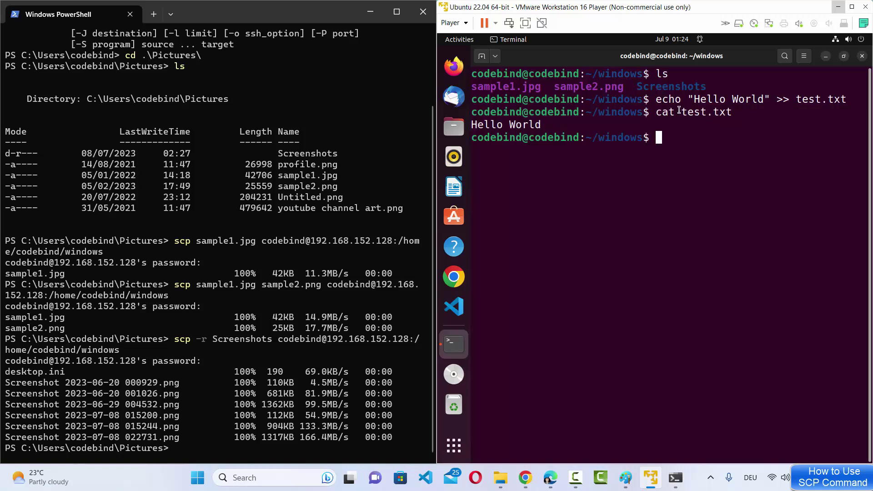
left_click_drag(682, 113, 567, 149)
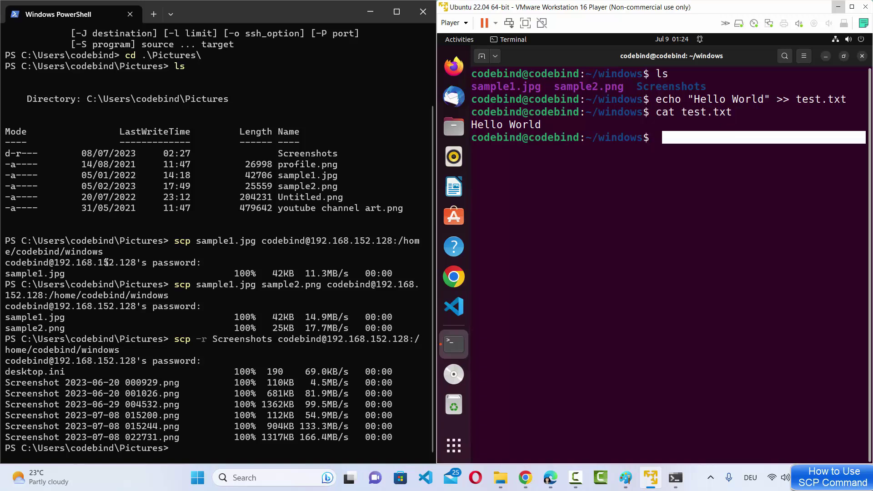
left_click(196, 343)
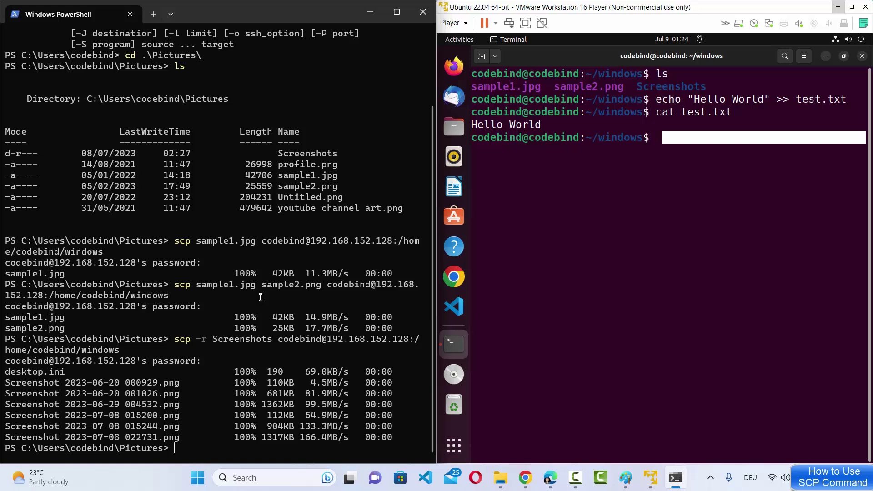
- Clear the PowerShell console and list the files in Pictures
type("cls")
key("Return")
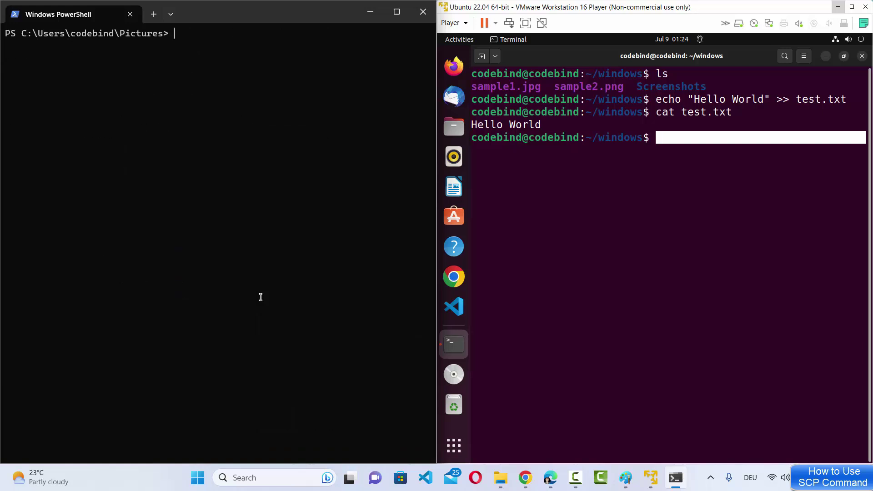
type("ls")
key("Return")
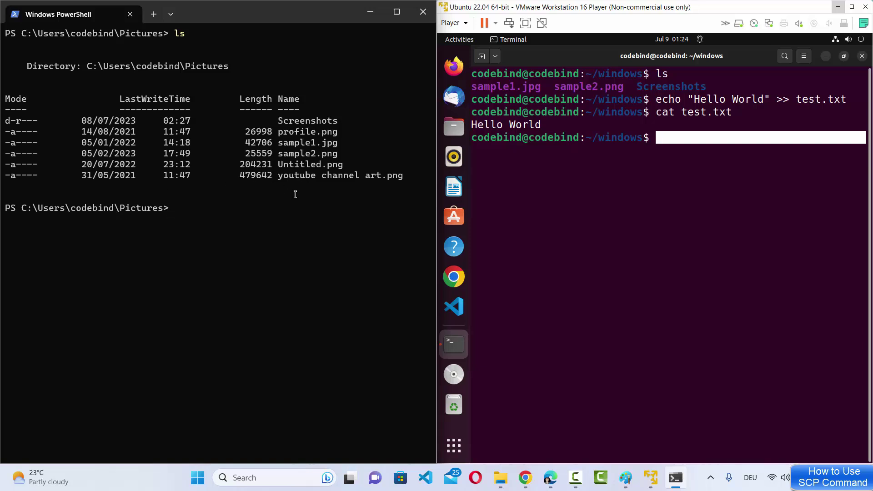
left_click(270, 232)
- Recall the earlier scp command that copied Screenshots to the VM
type("ls")
key("BackSpace")
key("BackSpace")
type("s")
key("Right")
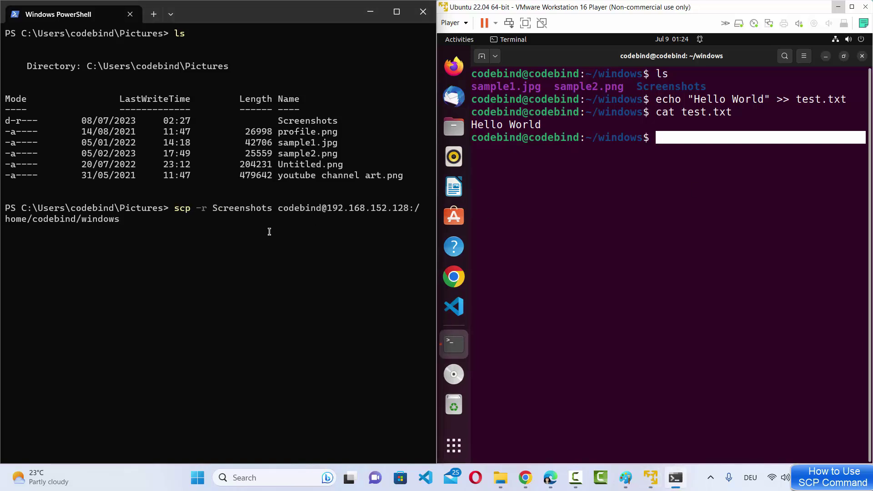
double_click(182, 207)
double_click(231, 208)
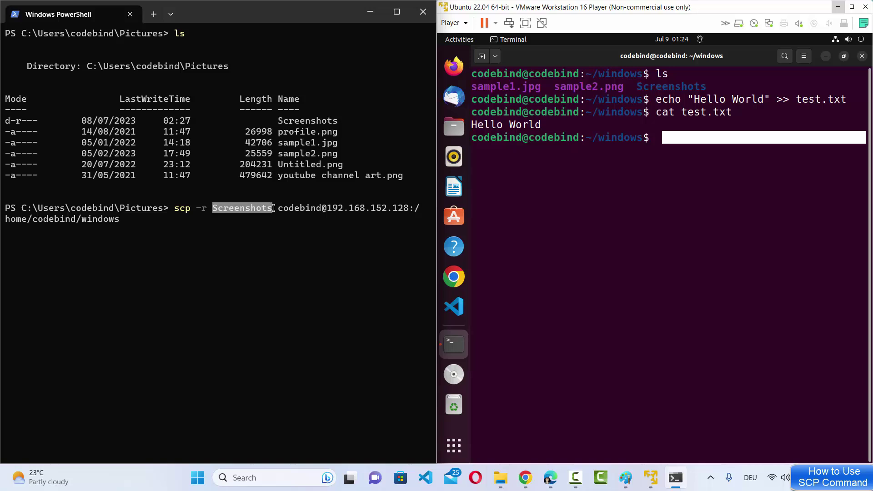
left_click_drag(277, 209, 289, 218)
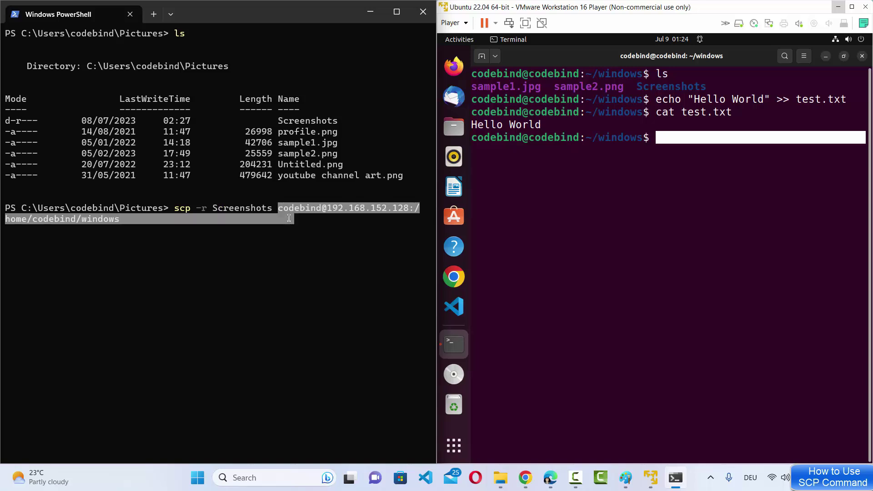
left_click(289, 218)
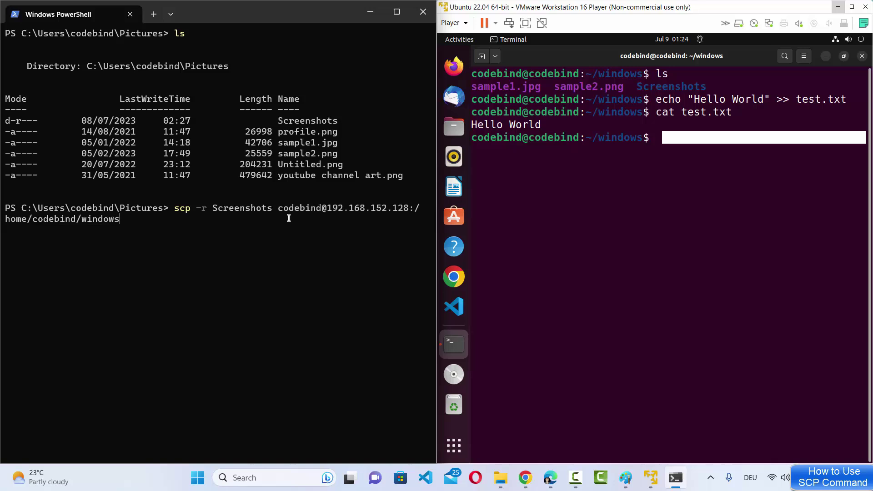
double_click(243, 209)
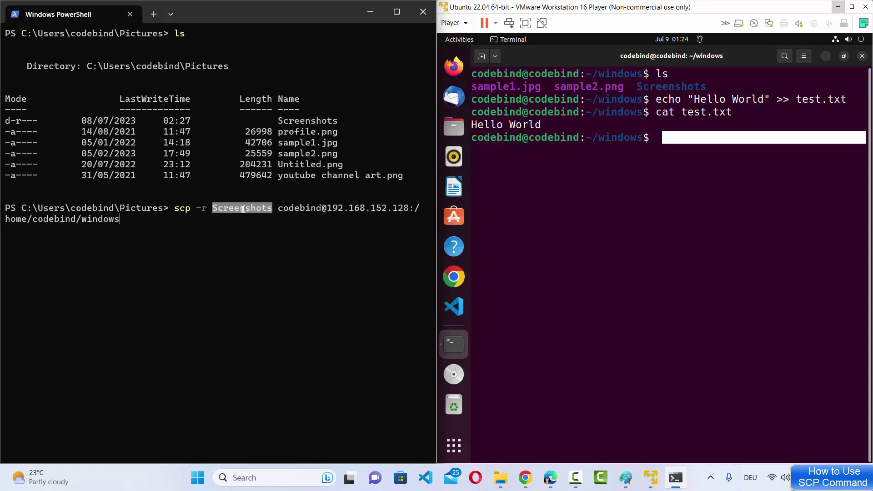
- Rework it to copy /home/codebind/windows/test.txt into the current Pictures folder and run it
left_click(243, 209)
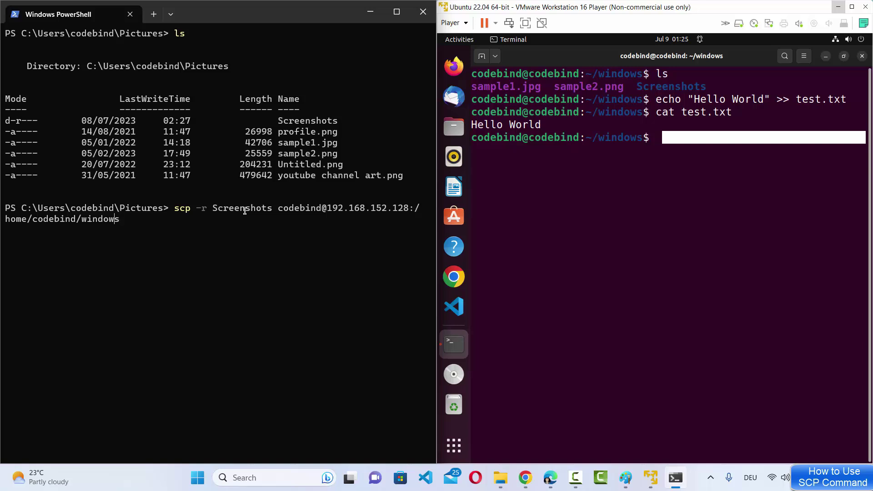
key("BackSpace")
key("BackSpace")
key("BackSpace")
key("BackSpace")
key("BackSpace")
key("BackSpace")
key("BackSpace")
key("BackSpace")
key("BackSpace")
key("BackSpace")
key("BackSpace")
key("BackSpace")
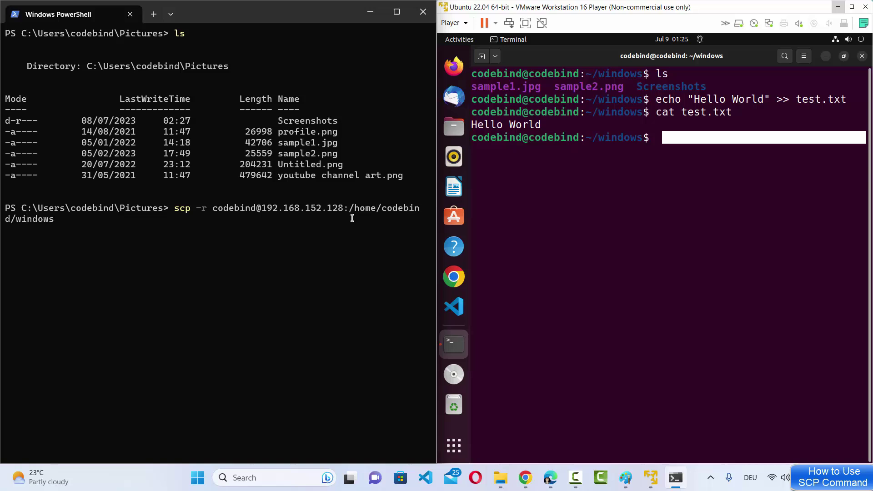
type("/test.txt .")
key("Return")
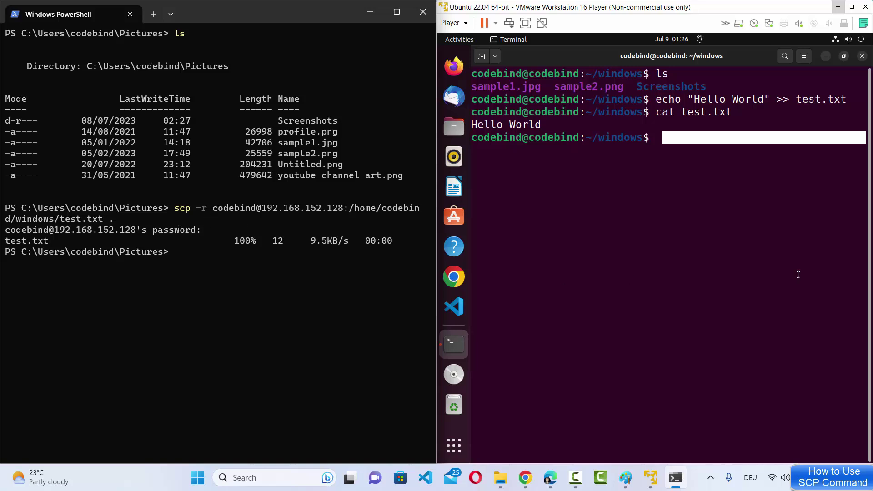
left_click(802, 174)
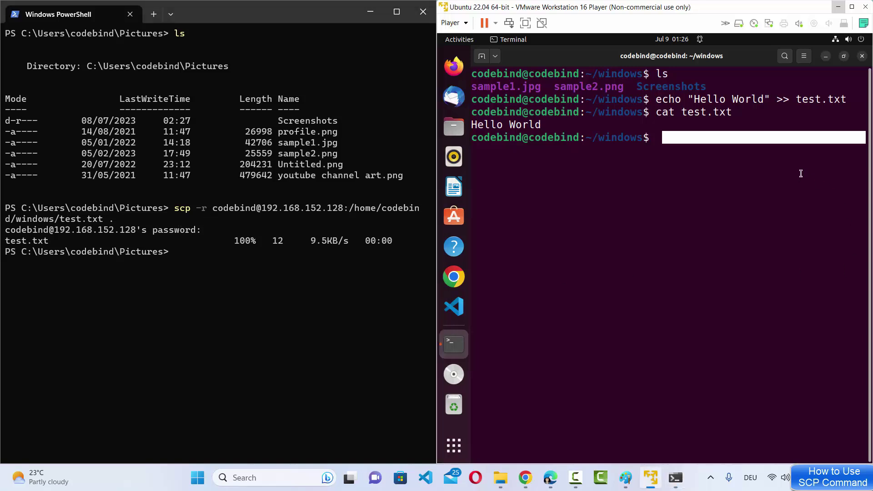
- List Pictures to confirm the 12-byte test.txt arrived, then view Pictures in File Explorer
left_click(194, 262)
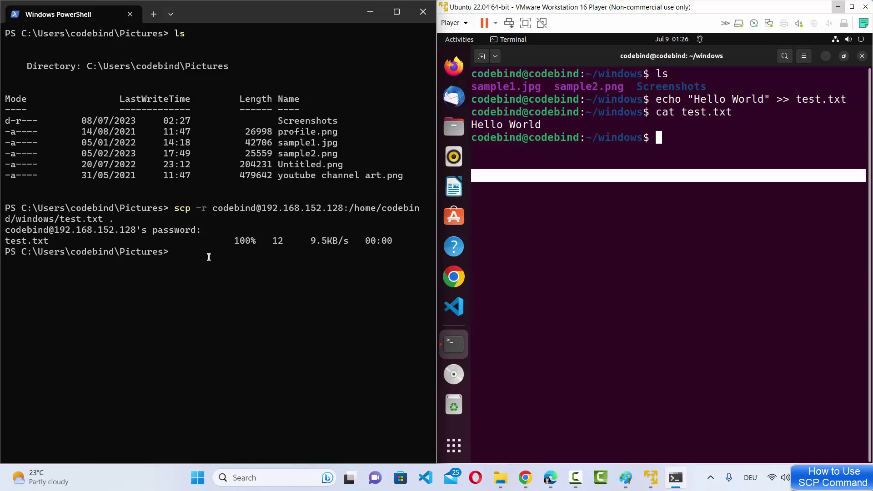
type("ls")
key("Return")
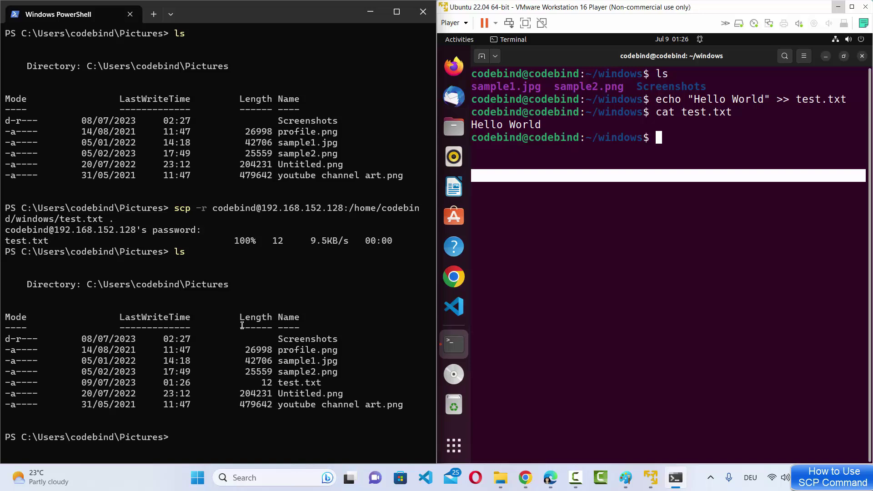
left_click_drag(279, 382, 324, 381)
left_click(496, 476)
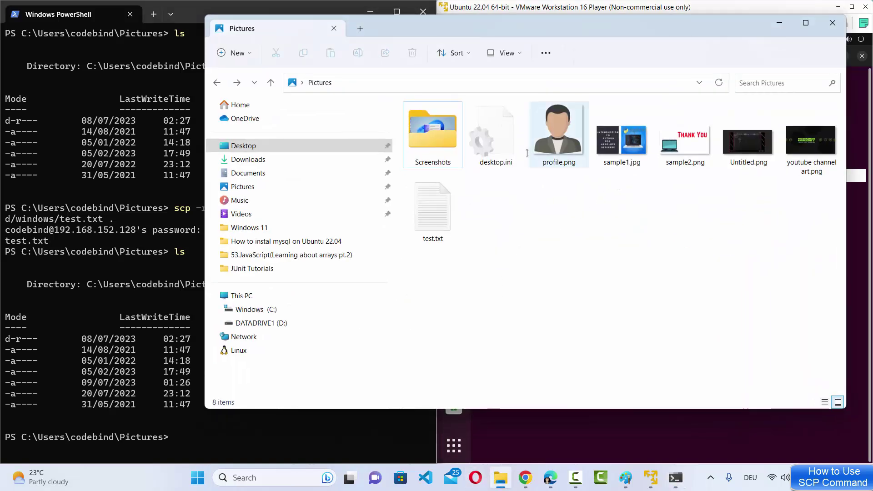
- Open test.txt to verify it reads Hello World, close it, and minimize Explorer back to PowerShell
double_click(437, 212)
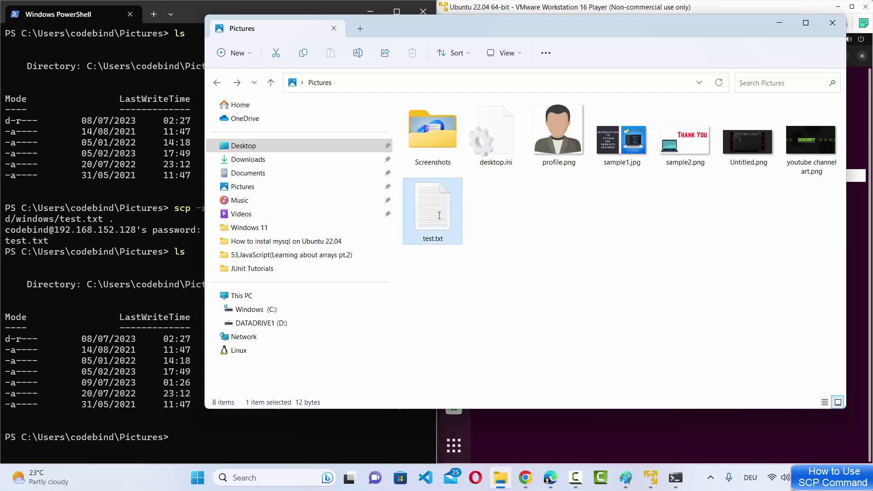
left_click_drag(296, 71, 186, 71)
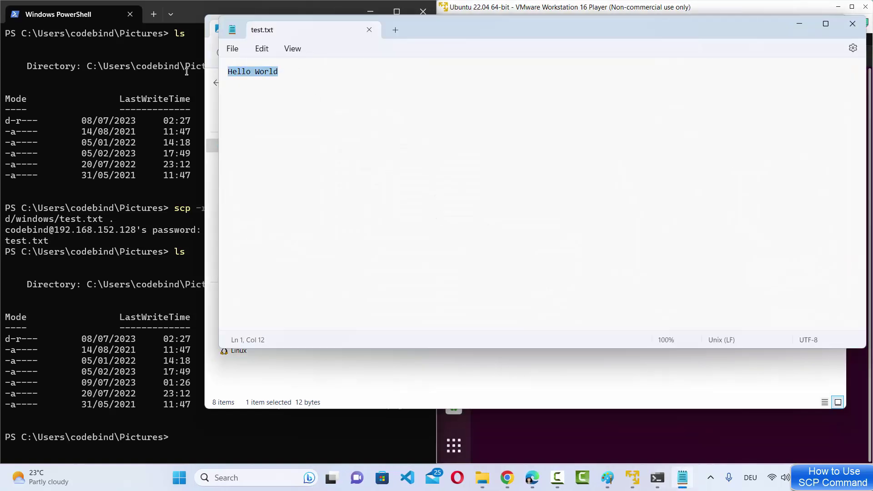
left_click(853, 23)
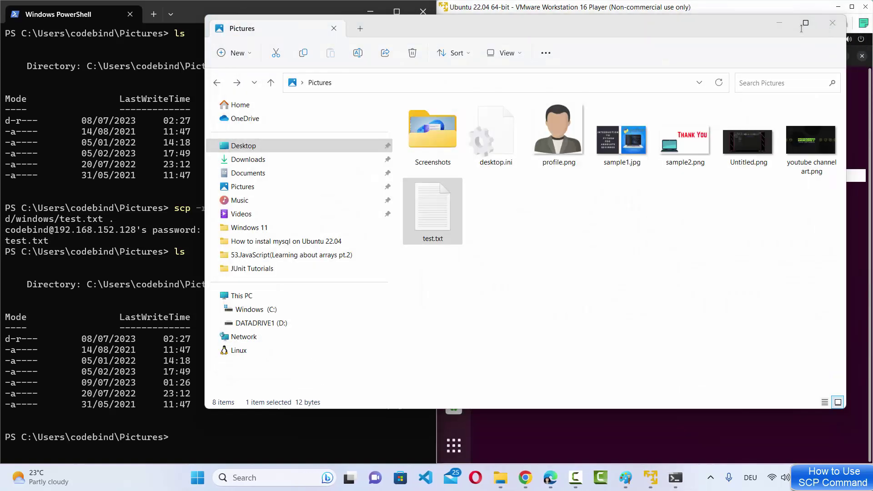
left_click(779, 24)
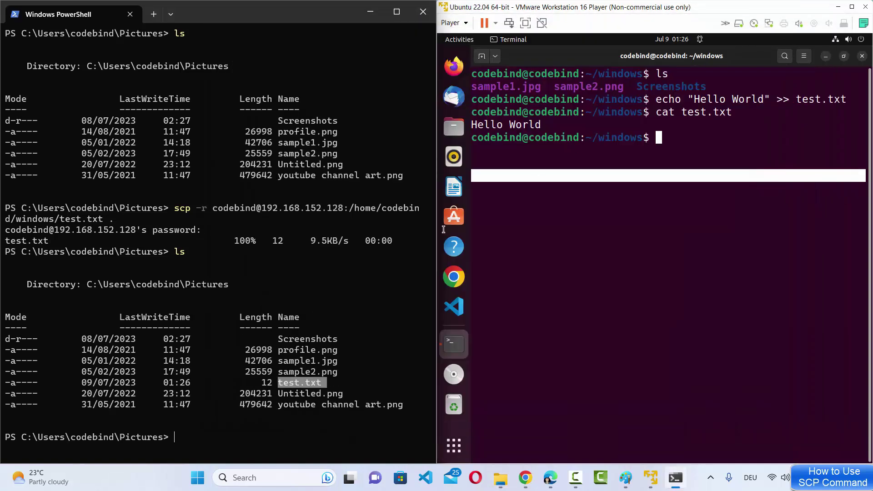
left_click(590, 334)
left_click(200, 384)
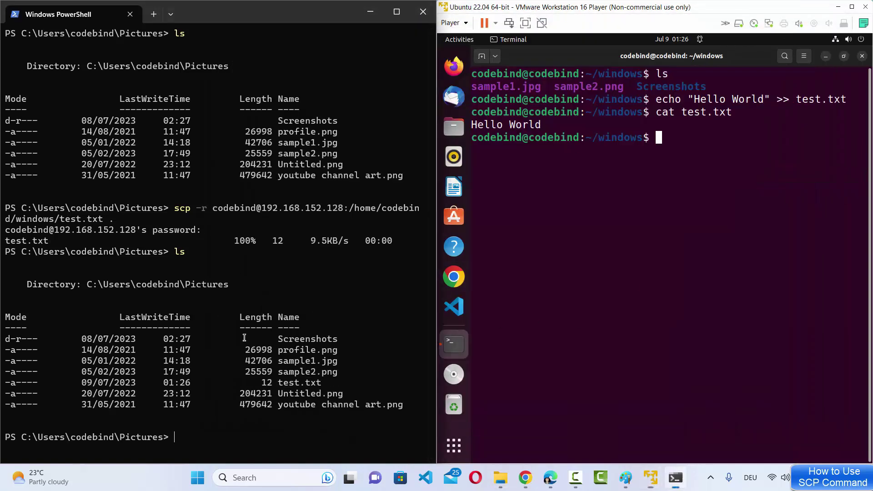